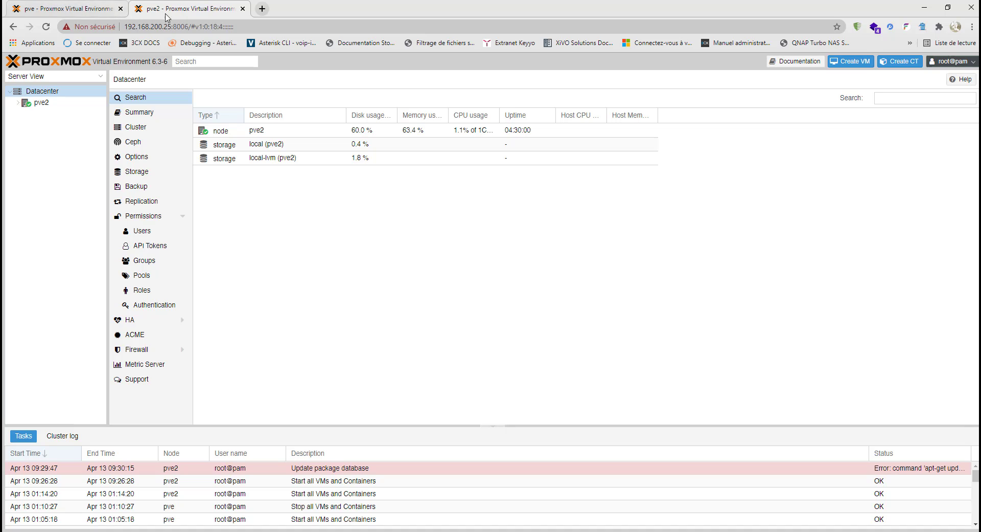
- Switch to the SSH terminal and display the system date in the 192.168.200.25 session of pve2
left_click(72, 9)
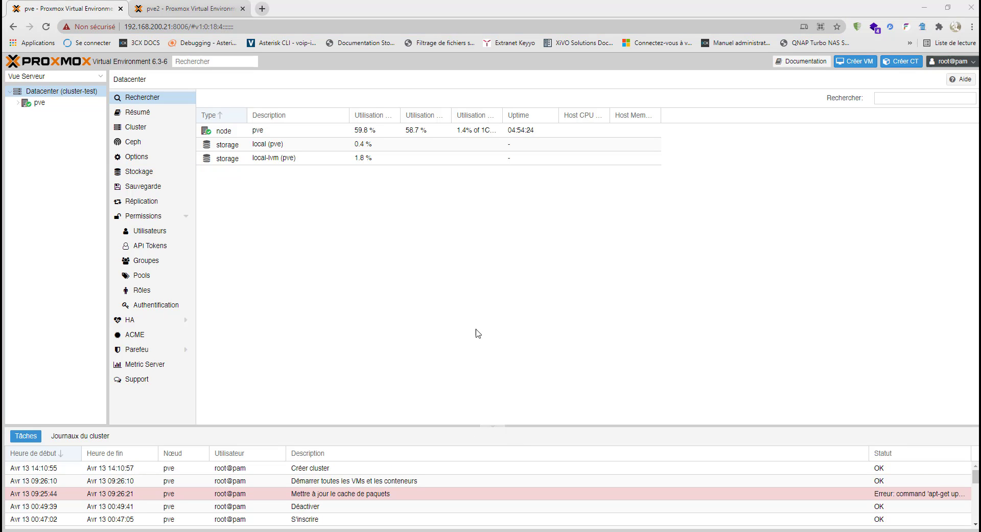
key("alt+Tab")
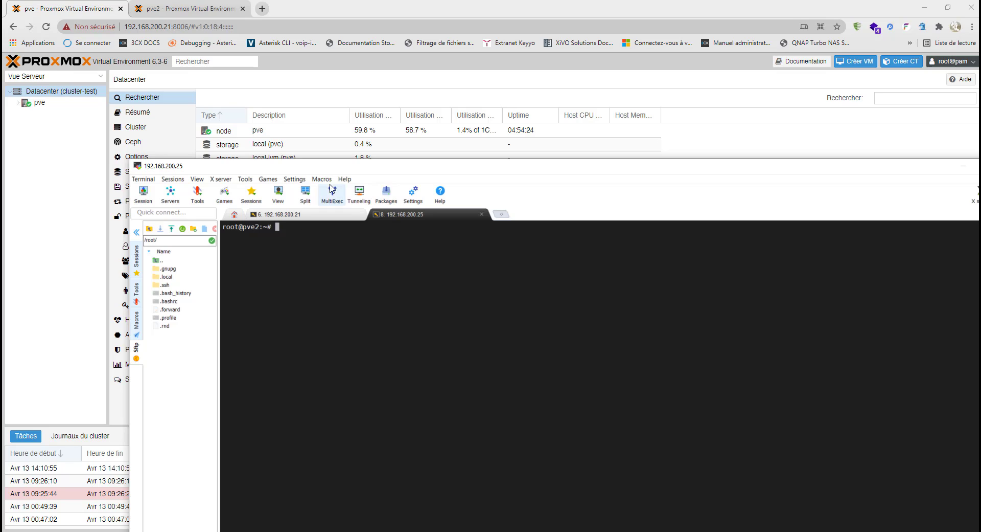
left_click_drag(328, 169, 414, 93)
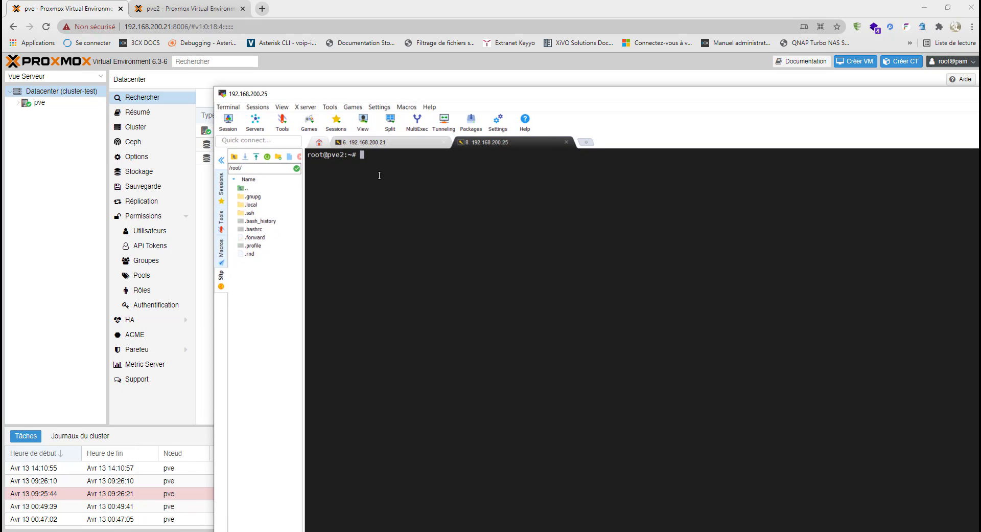
type("date")
key("Return")
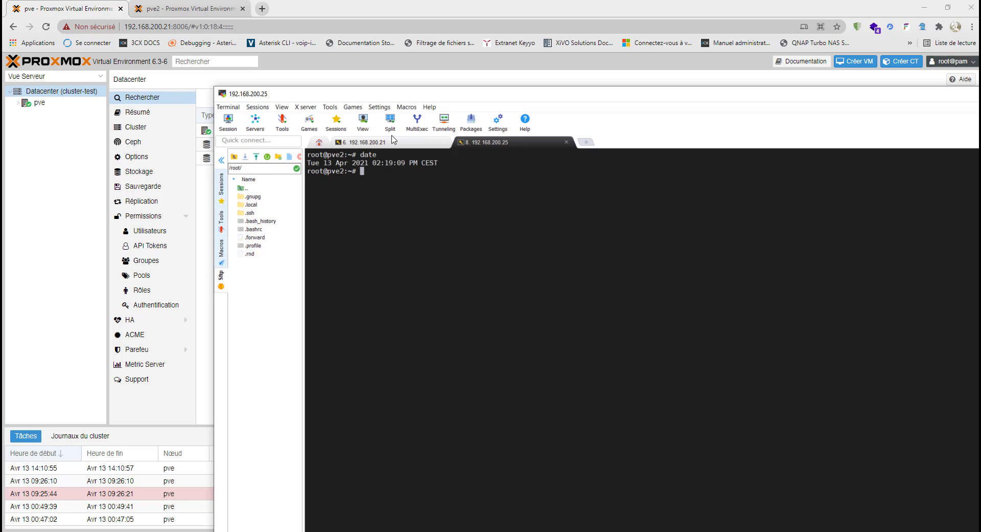
- Display the system date in the 192.168.200.21 session, compare it with the date on pve2, and minimize the terminal
left_click(365, 142)
type("date")
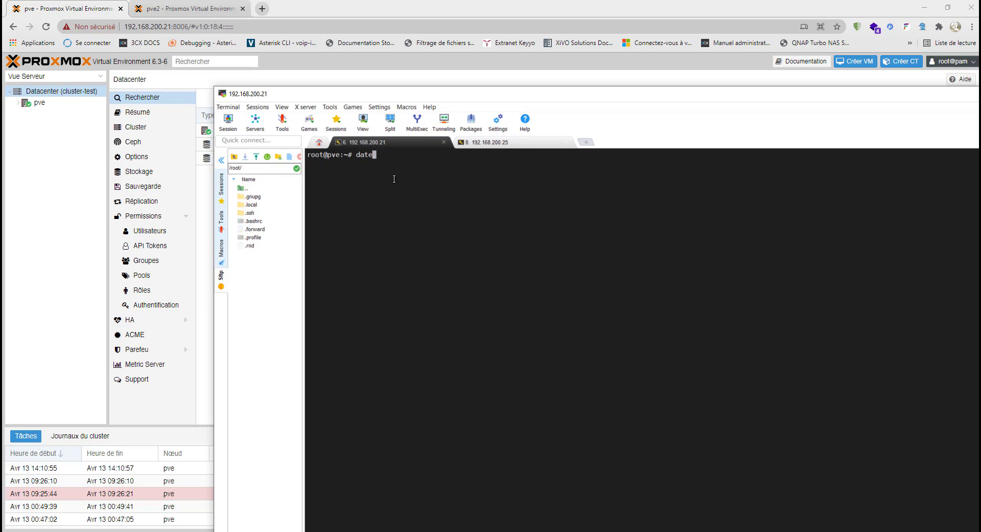
key("Return")
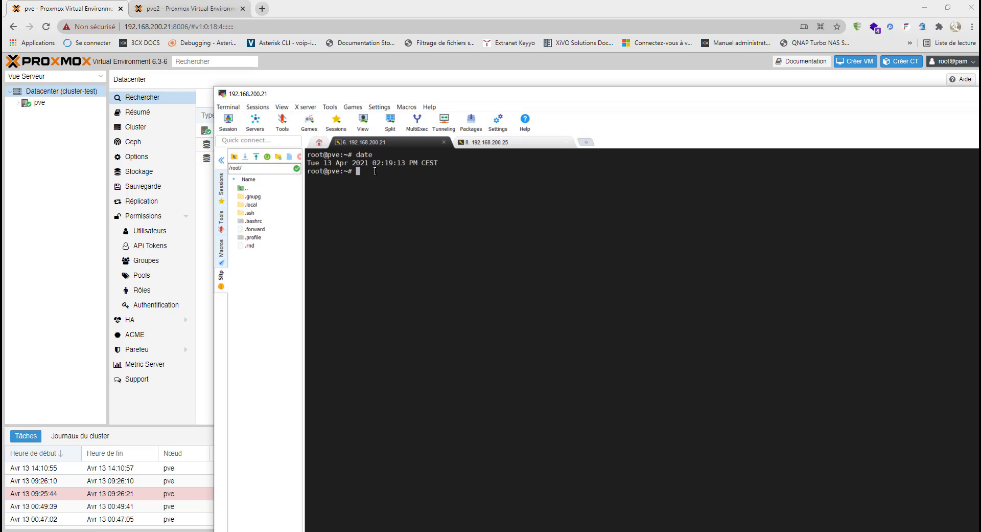
left_click_drag(310, 163, 486, 162)
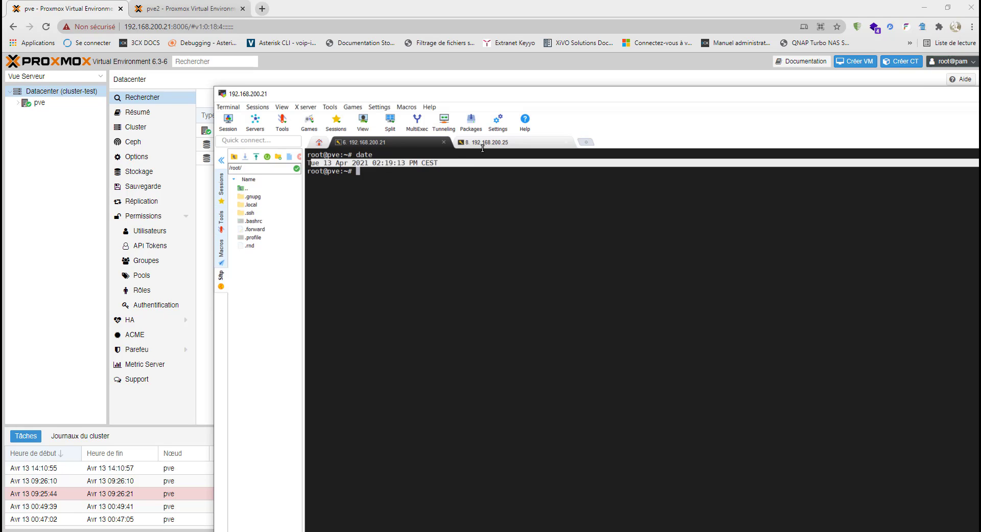
left_click(489, 142)
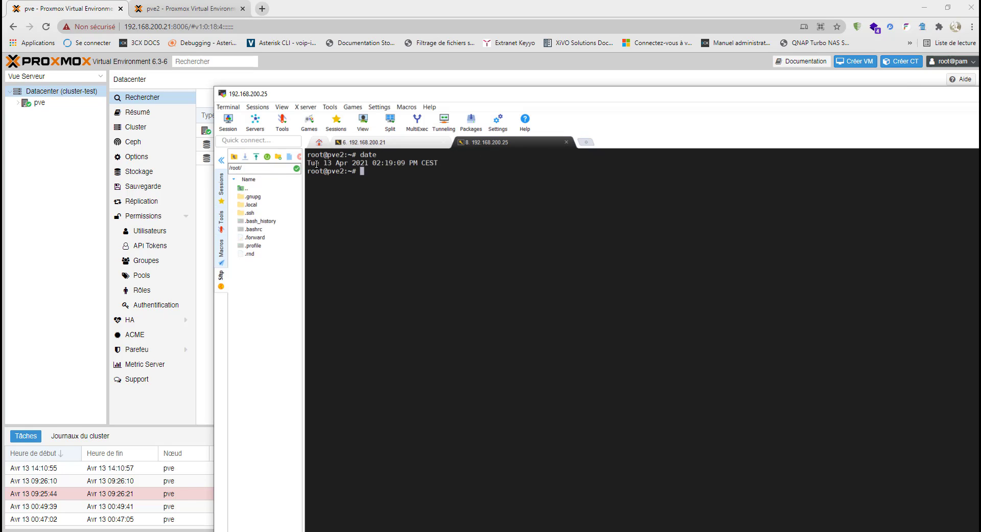
left_click_drag(315, 162, 434, 162)
left_click_drag(910, 100, 648, 105)
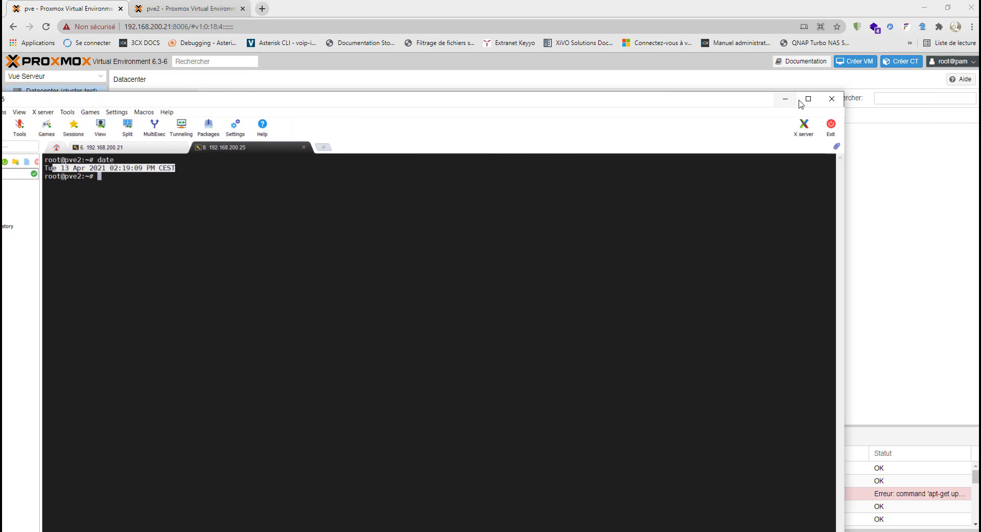
left_click(786, 102)
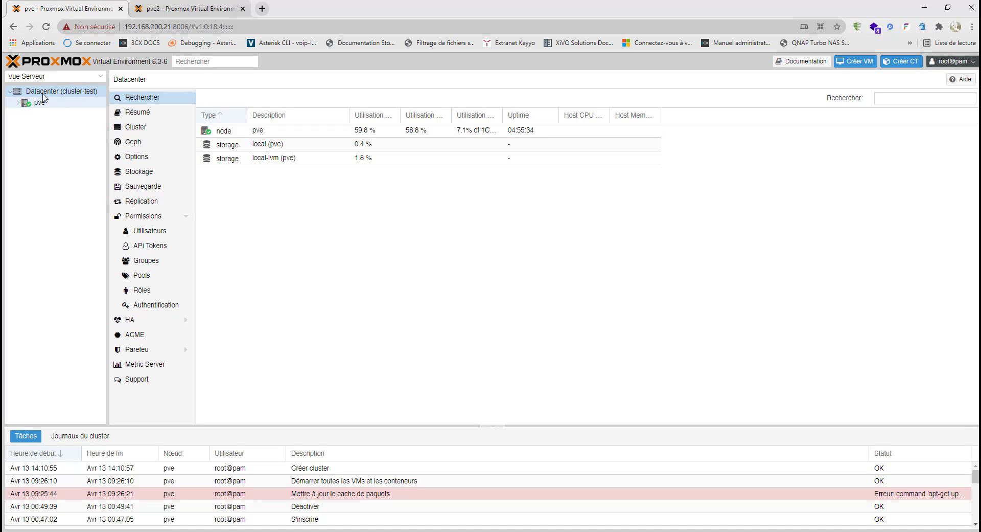
left_click(156, 13)
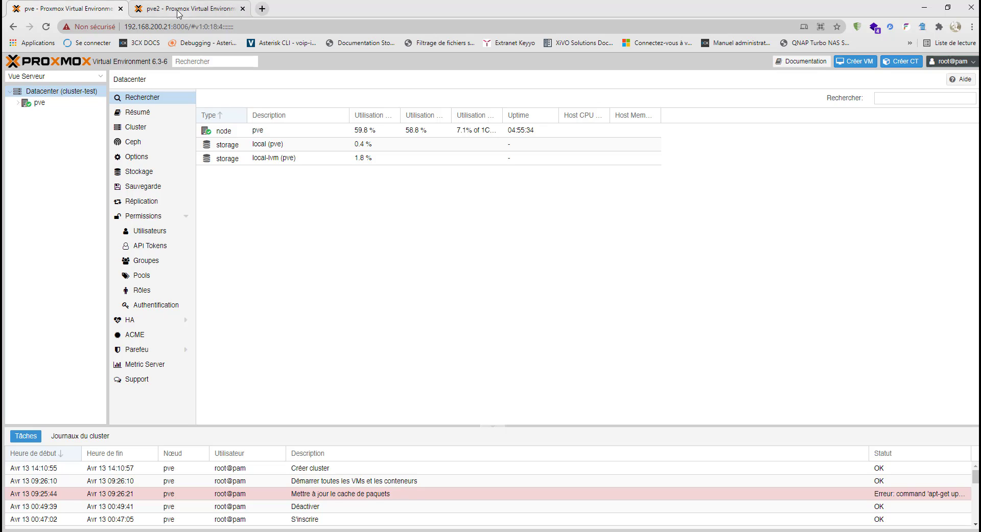
left_click(109, 11)
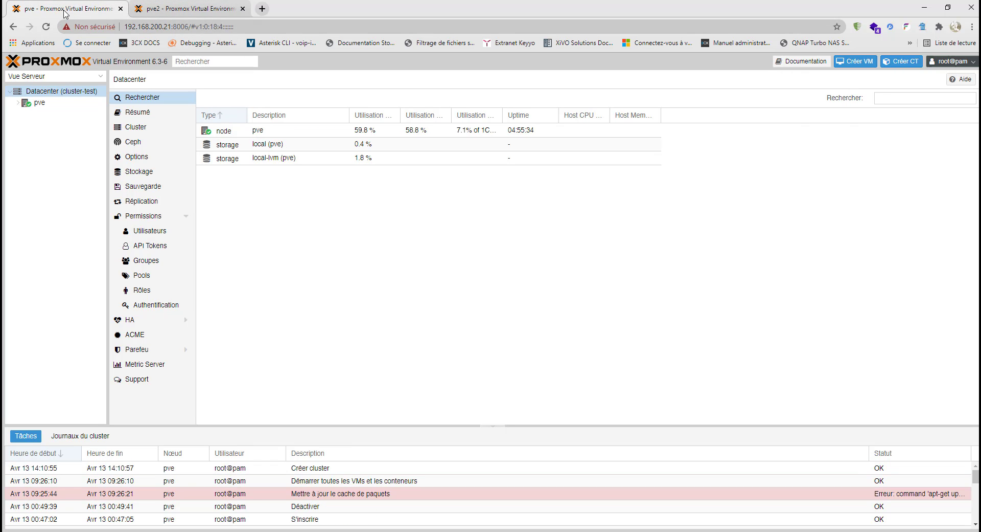
left_click(176, 16)
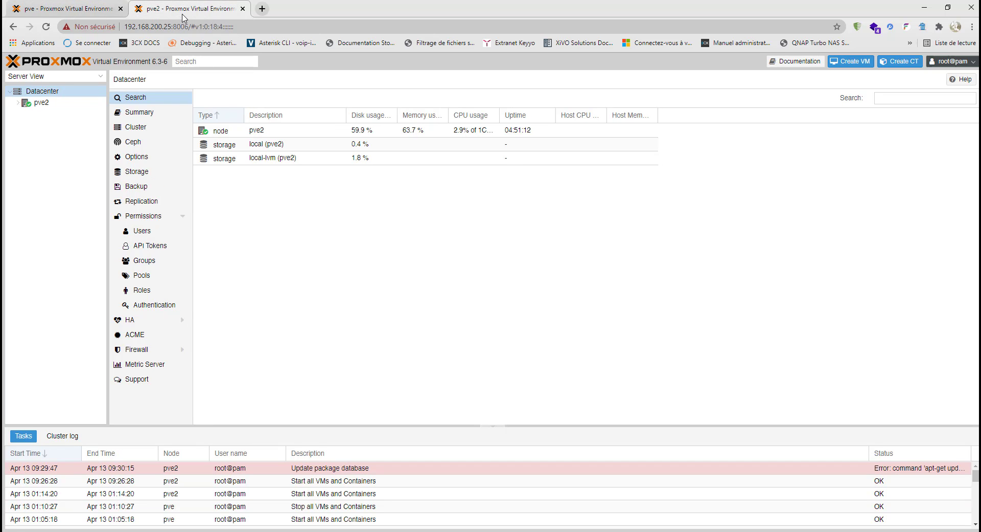
left_click(79, 12)
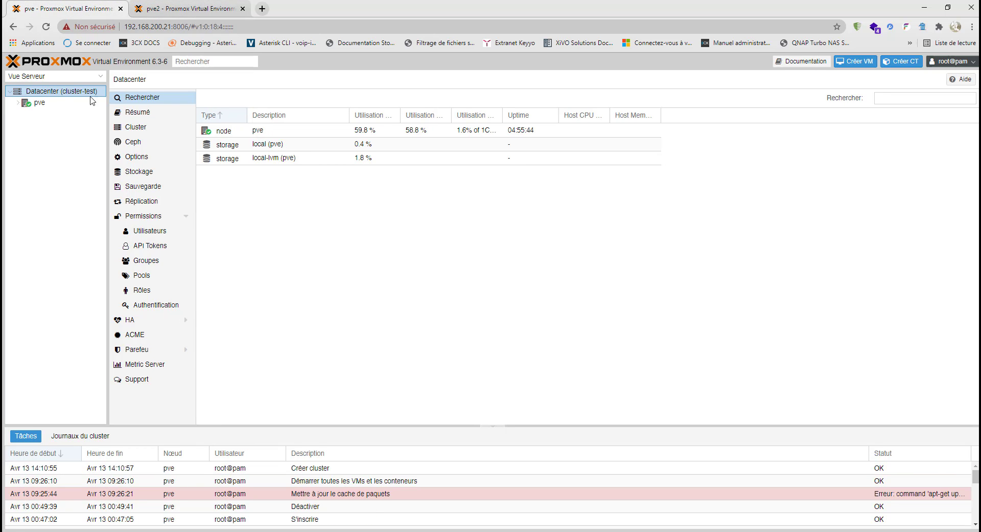
- Start creating a cluster on the pve node and name it cluster_pve
left_click(137, 129)
left_click(222, 117)
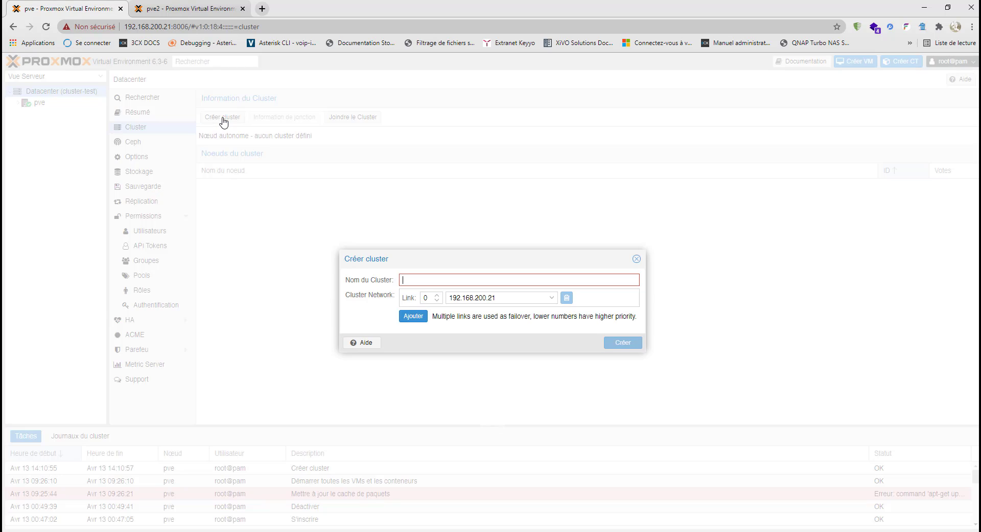
left_click(445, 281)
type("cluste")
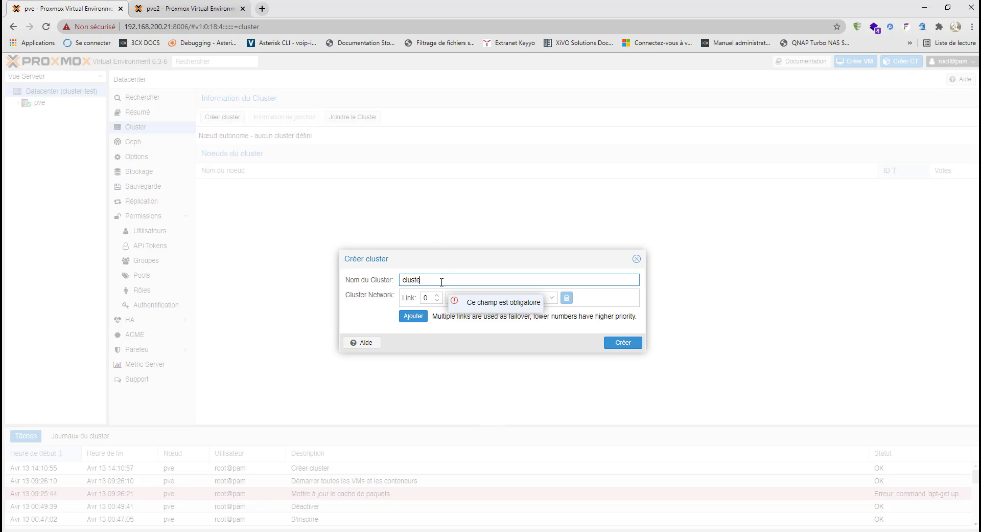
type("r_pve")
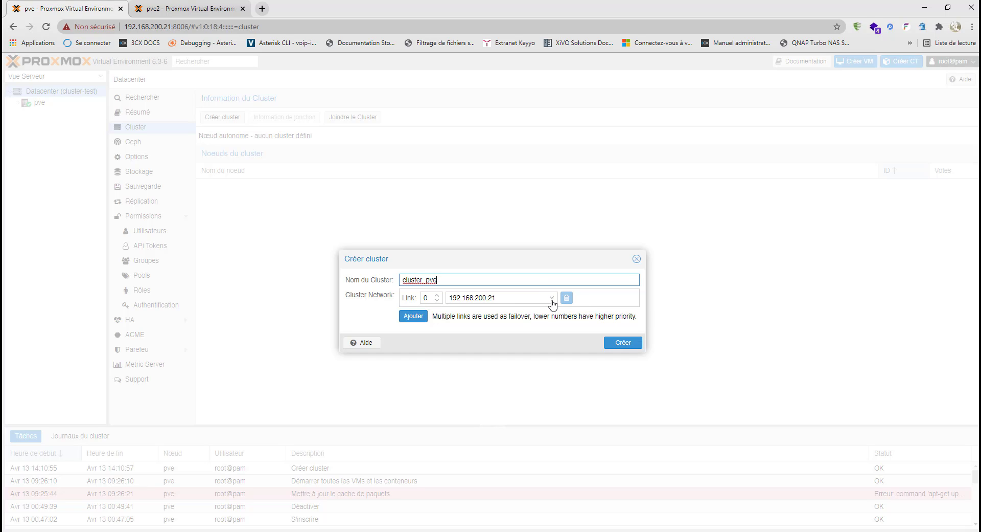
- Set the cluster network's link number to 1, and add a second link and remove it again
left_click(437, 295)
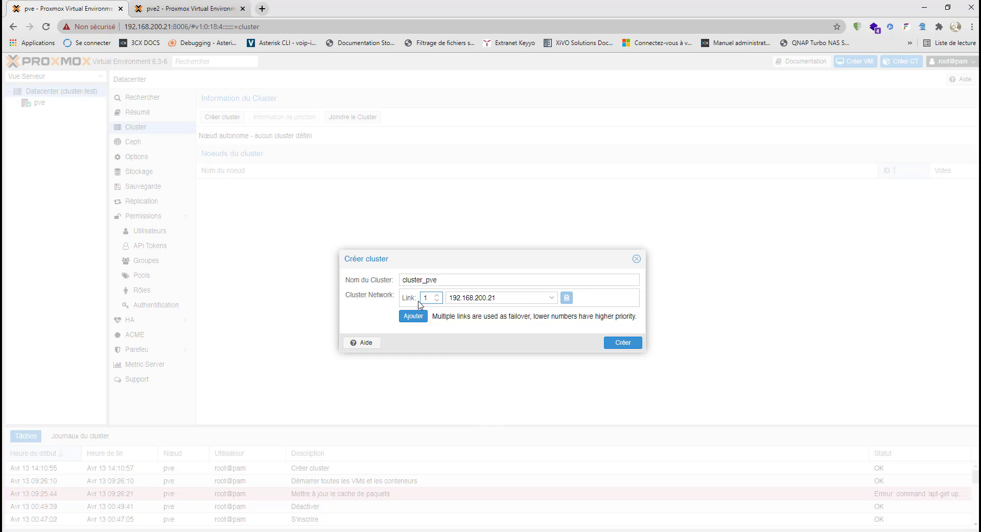
double_click(426, 297)
left_click(412, 316)
left_click(438, 313)
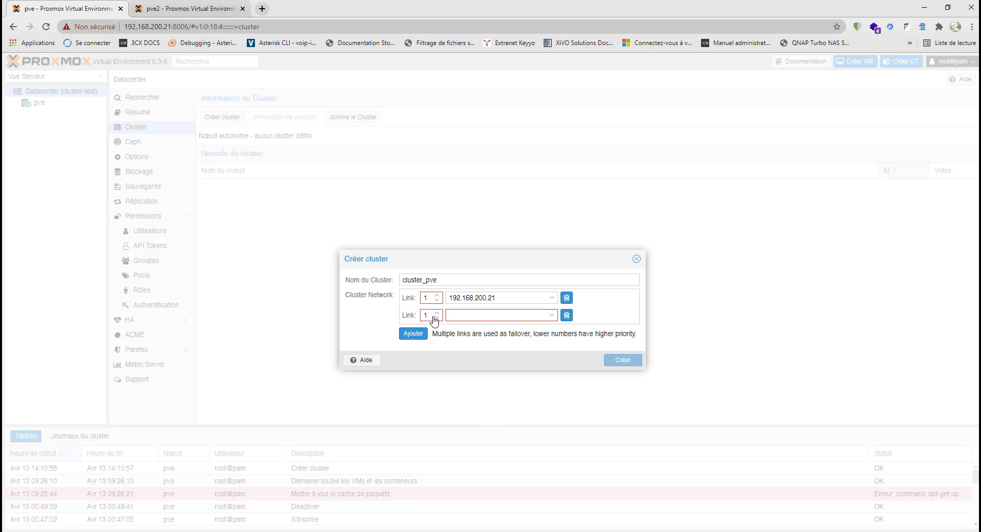
left_click(566, 315)
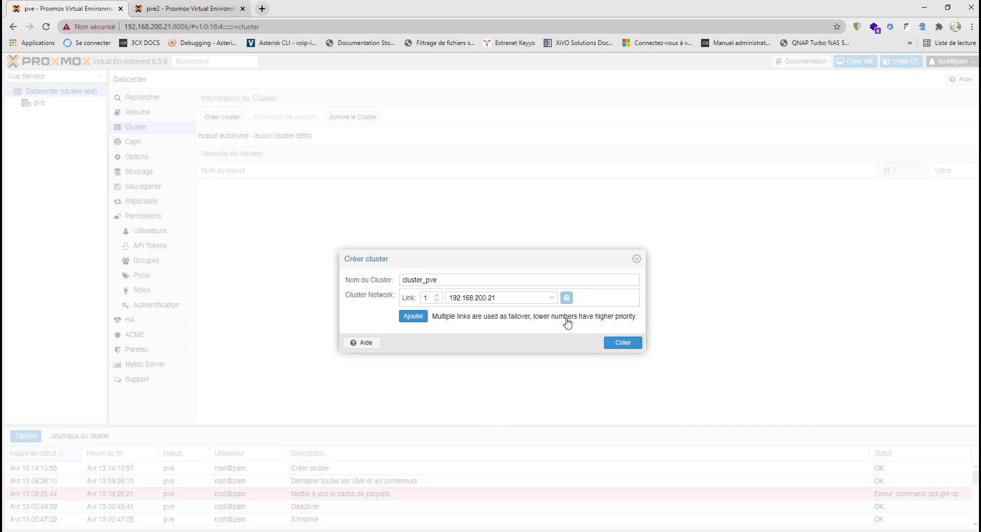
- Try to create the cluster, then correct its name to cluster-pve and submit it again
left_click(625, 344)
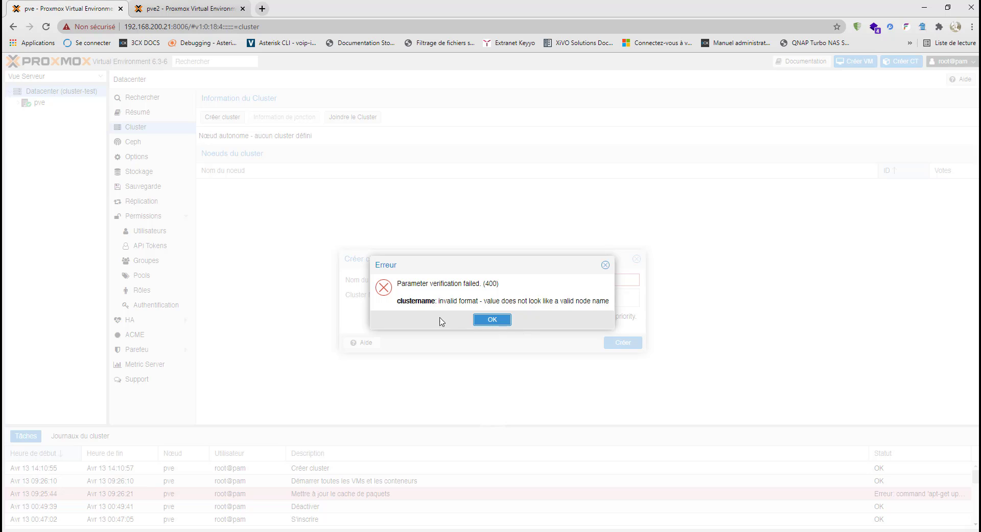
left_click(494, 321)
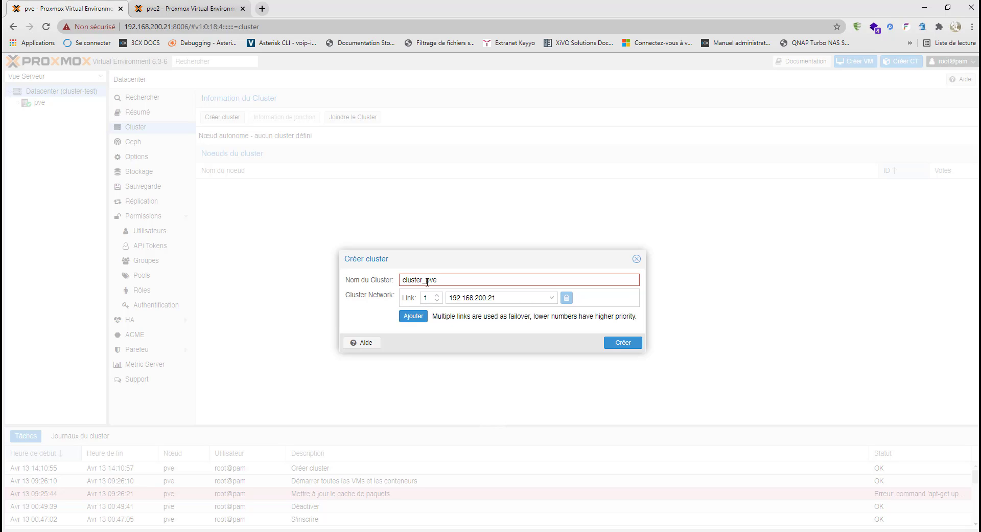
left_click(426, 280)
key("BackSpace")
type("-")
left_click(624, 343)
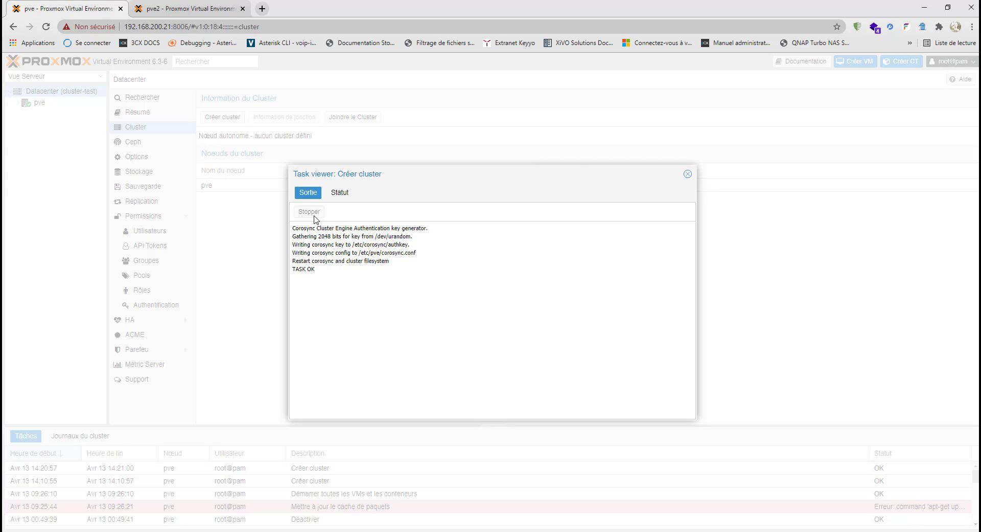
- Examine the corosync key and configuration paths in the cluster creation task output
double_click(318, 246)
double_click(340, 245)
double_click(323, 245)
left_click(404, 255)
- Switch to the SSH terminal, change to the /etc/corosync/ directory on pve2 and list its contents
left_click(479, 531)
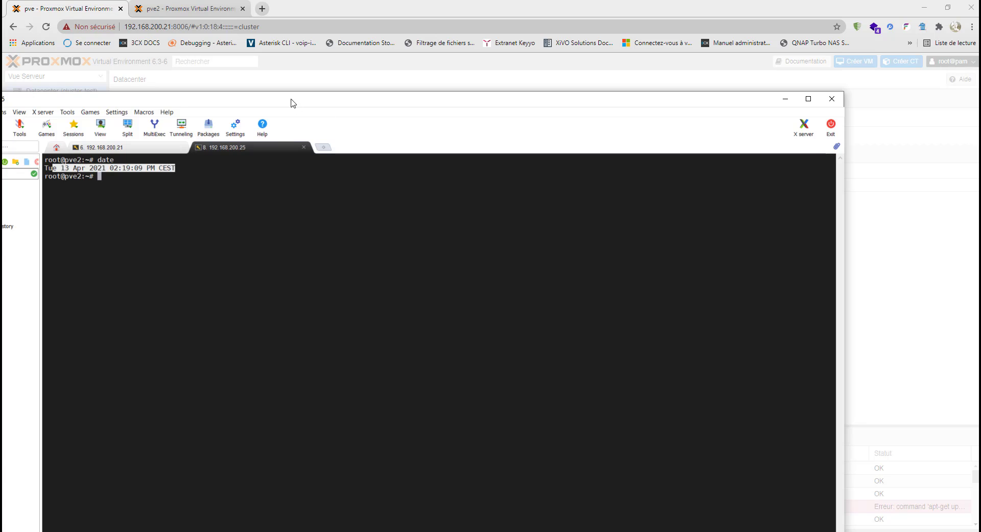
left_click_drag(291, 101, 789, 110)
left_click(728, 232)
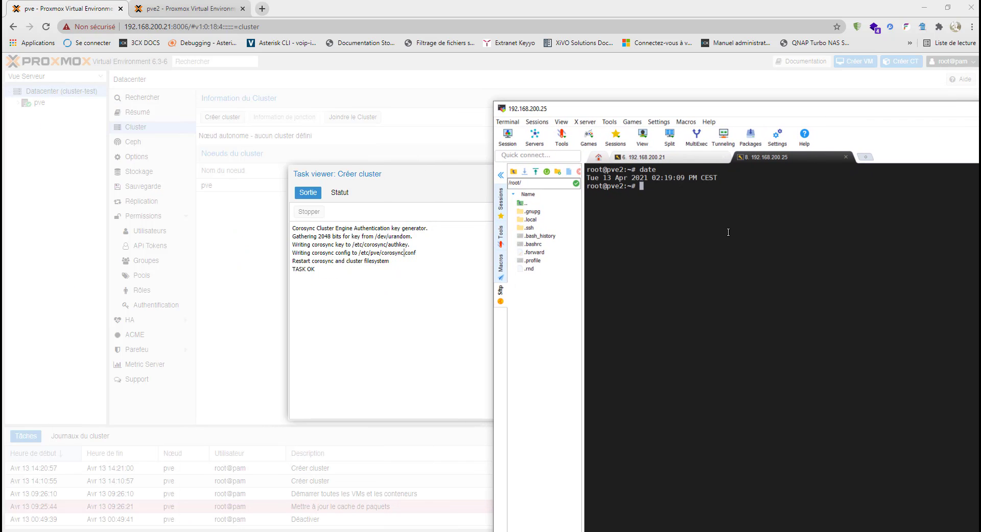
type("cat /etc/cor")
key("Tab")
type("a")
key("BackSpace")
type("u")
key("Tab")
key("BackSpace")
key("BackSpace")
key("BackSpace")
key("BackSpace")
key("BackSpace")
key("BackSpace")
key("BackSpace")
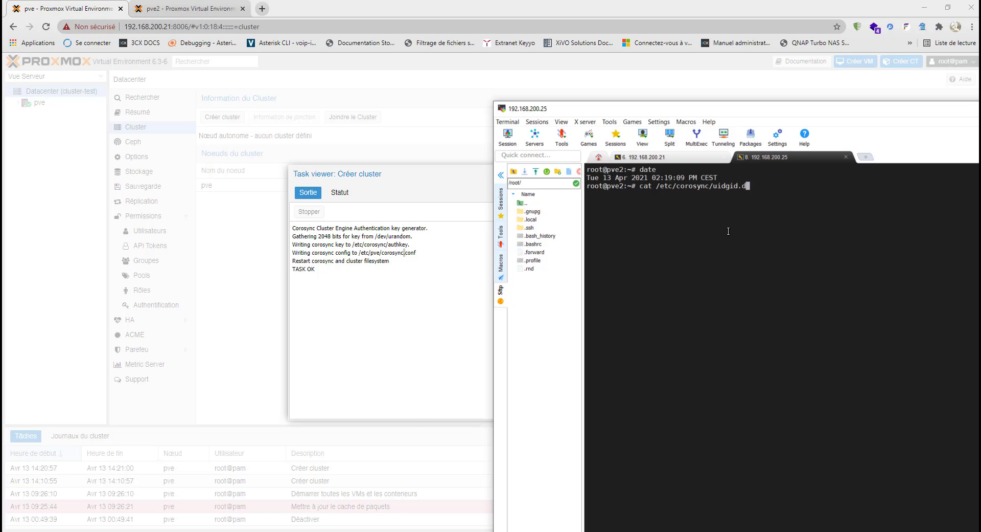
key("BackSpace")
key("BackSpace")
key("Left")
key("Left")
key("Left")
key("Left")
key("Left")
key("Left")
key("Left")
key("Left")
key("Left")
key("Left")
key("Left")
key("Left")
key("Left")
key("Left")
key("Left")
key("BackSpace")
key("BackSpace")
type("d")
key("Return")
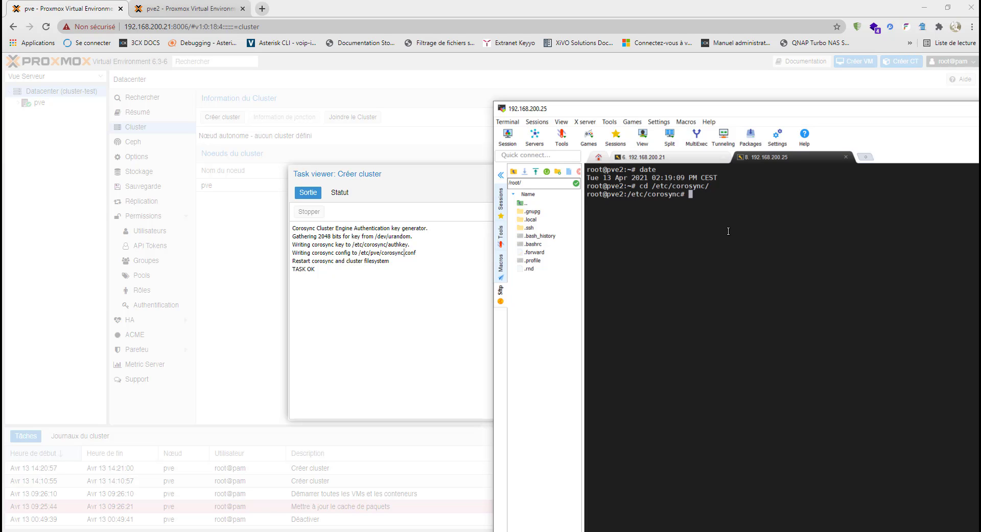
type("ls")
key("Return")
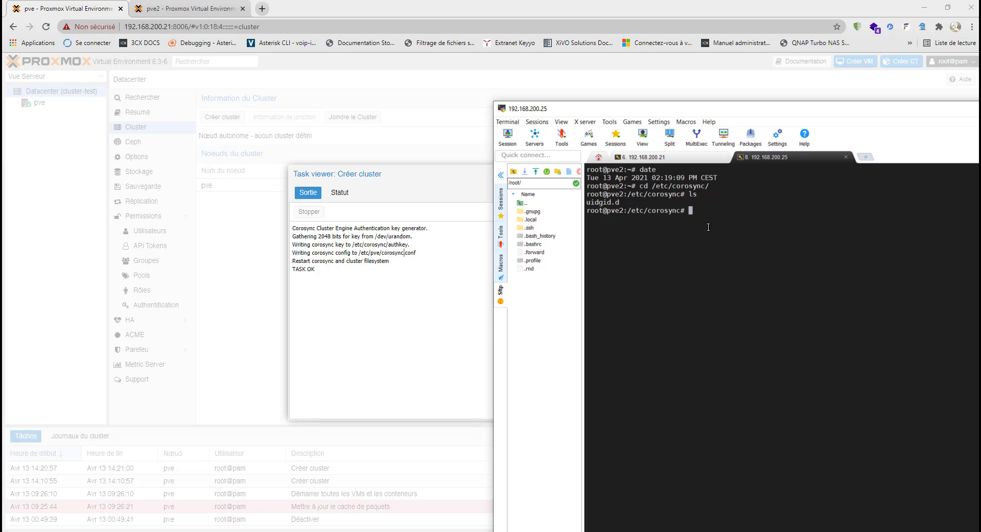
- Change to the uidgid.d subdirectory, list its contents and return to the home directory
type("cat")
key("Tab")
key("Tab")
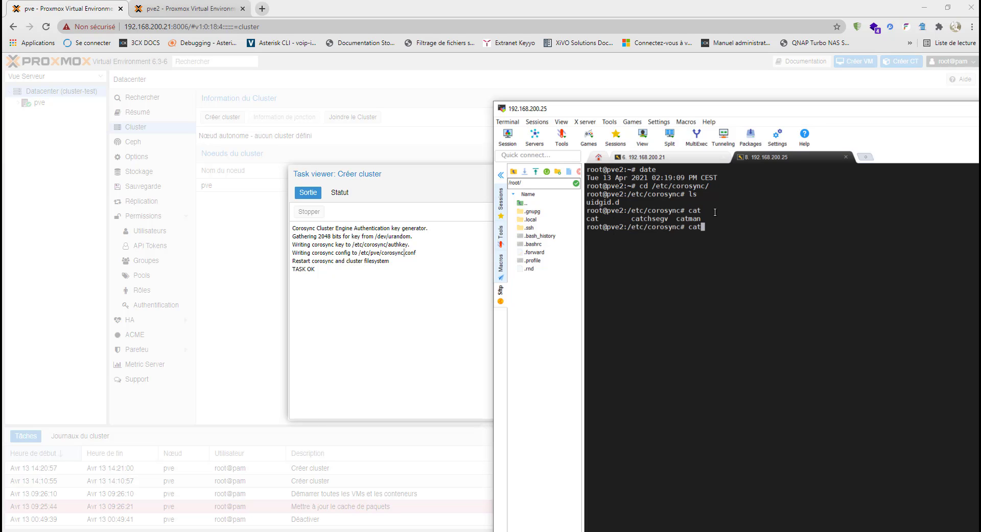
key("BackSpace")
key("BackSpace")
type("d u")
key("Tab")
key("Return")
type("ls")
key("Return")
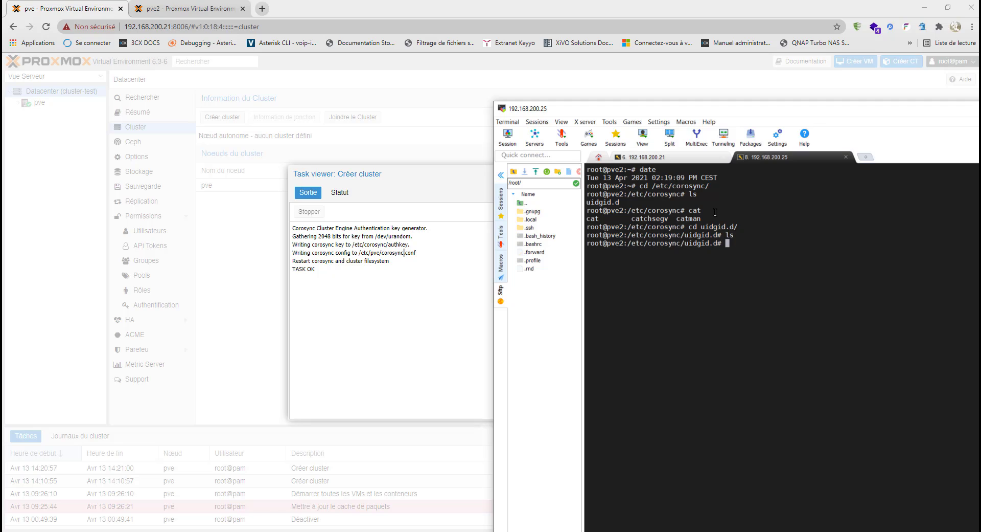
type("cd")
key("Return")
type("cd /etc/pve/")
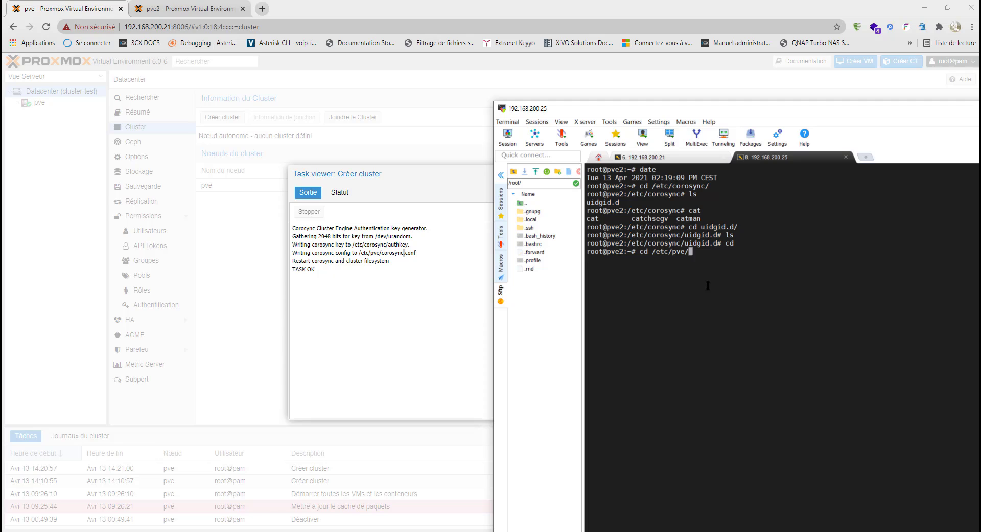
type("c")
key("BackSpace")
key("Left")
key("Left")
key("Left")
key("Left")
key("Left")
key("Left")
key("Left")
key("Left")
key("Left")
key("Left")
key("BackSpace")
type("at")
key("Tab")
key("Tab")
key("Tab")
key("Right")
key("Right")
key("Right")
key("Right")
key("Right")
key("Right")
key("Right")
key("Right")
key("Right")
key("Right")
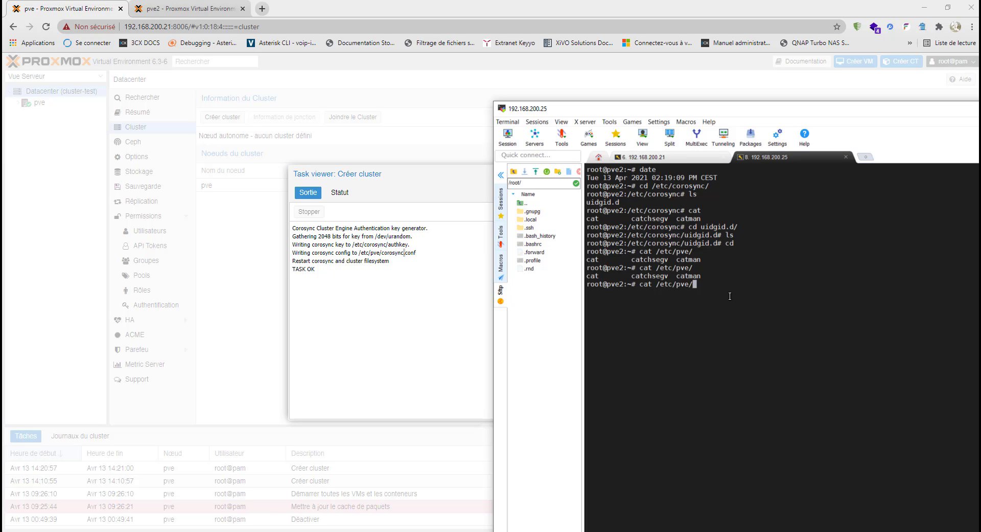
key("ctrl+c")
key("Return")
- Clear the pve2 terminal and minimize it to return to the cluster creation task in Proxmox
type("clear")
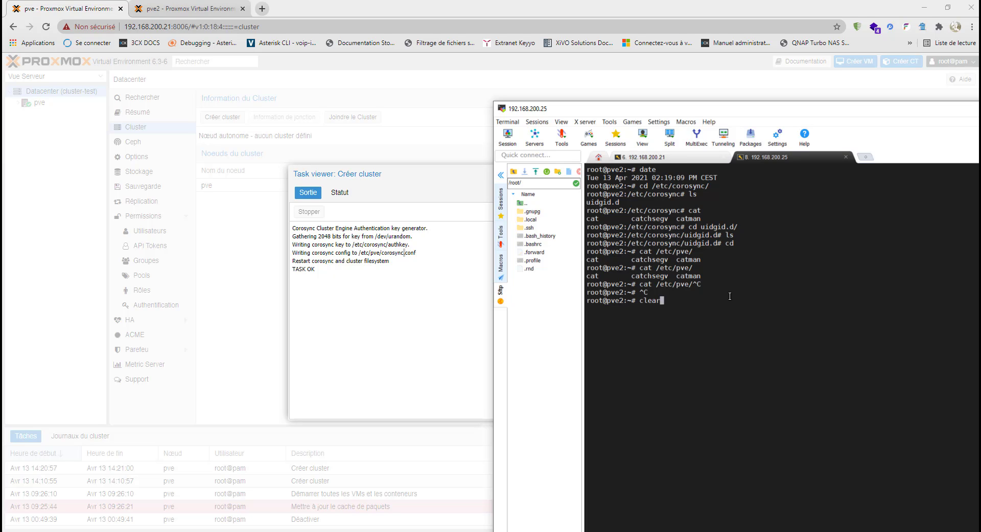
key("Return")
left_click_drag(920, 107, 596, 197)
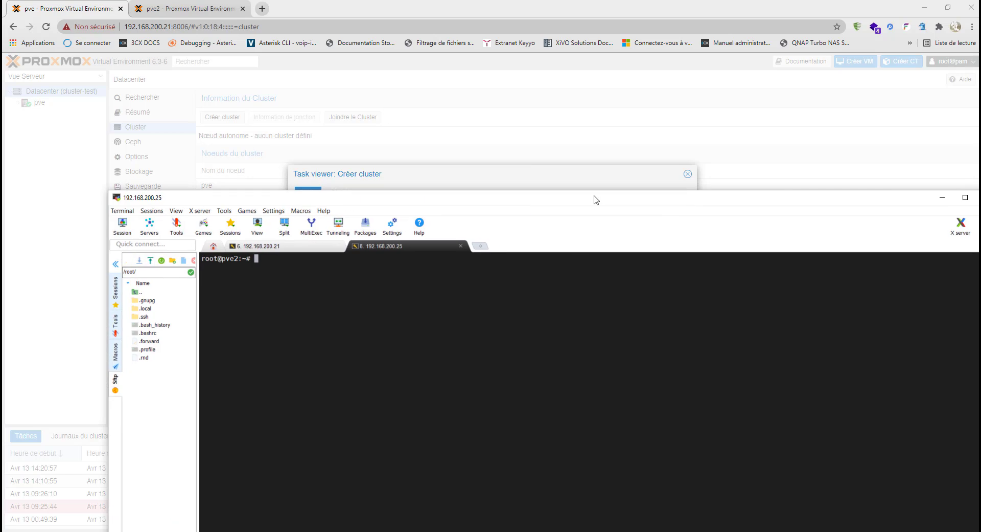
left_click(942, 197)
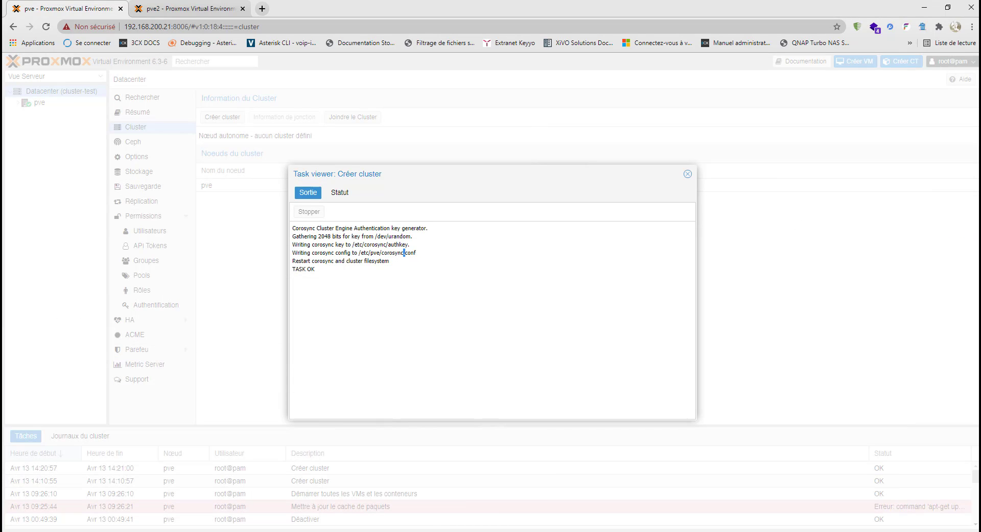
- Review the status details of the cluster creation task and close the task viewer
left_click(347, 195)
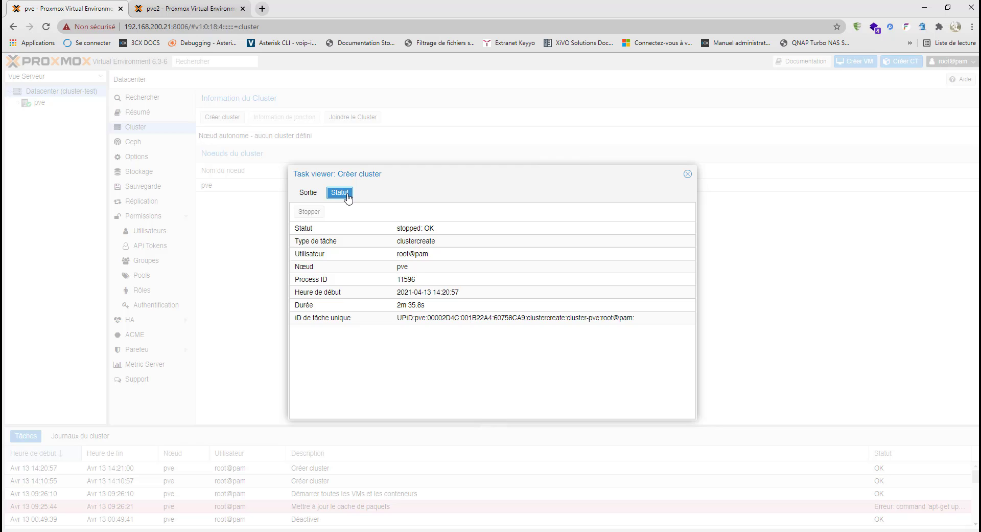
left_click(386, 317)
left_click(688, 174)
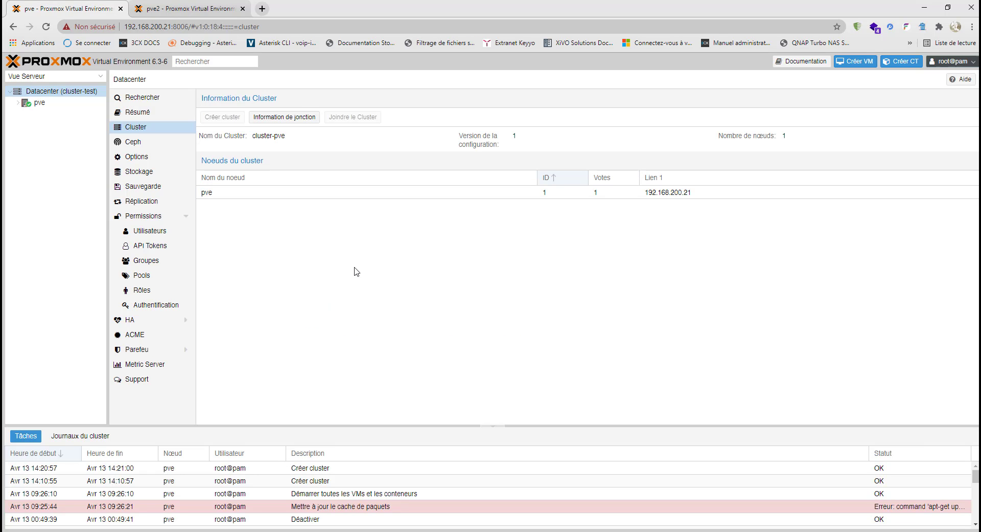
- Open the join information for cluster-pve and copy the whole encoded join string
left_click(289, 121)
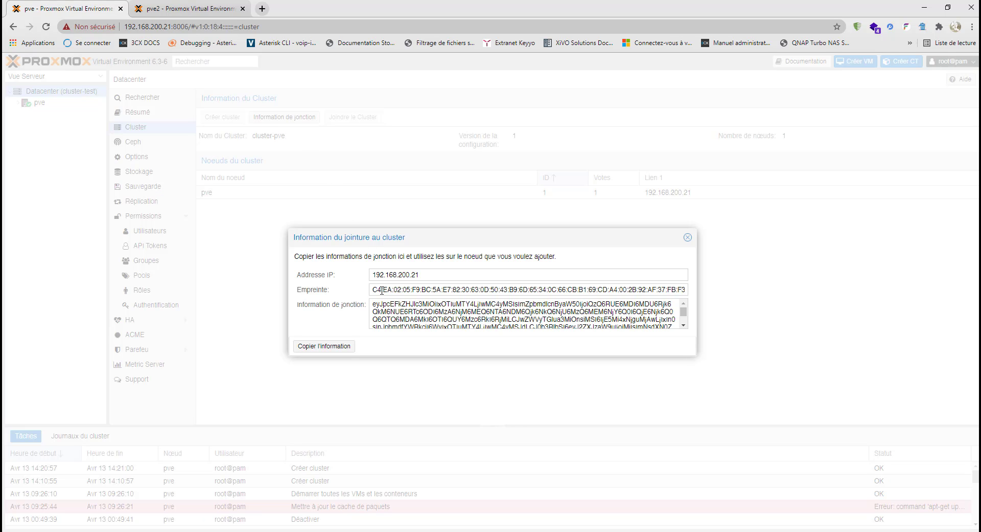
left_click(387, 310)
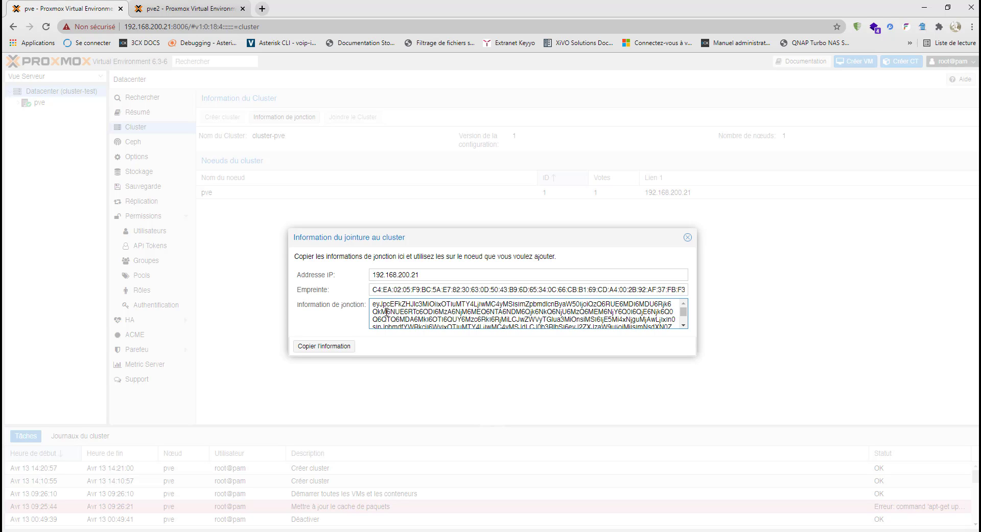
key("ctrl+a")
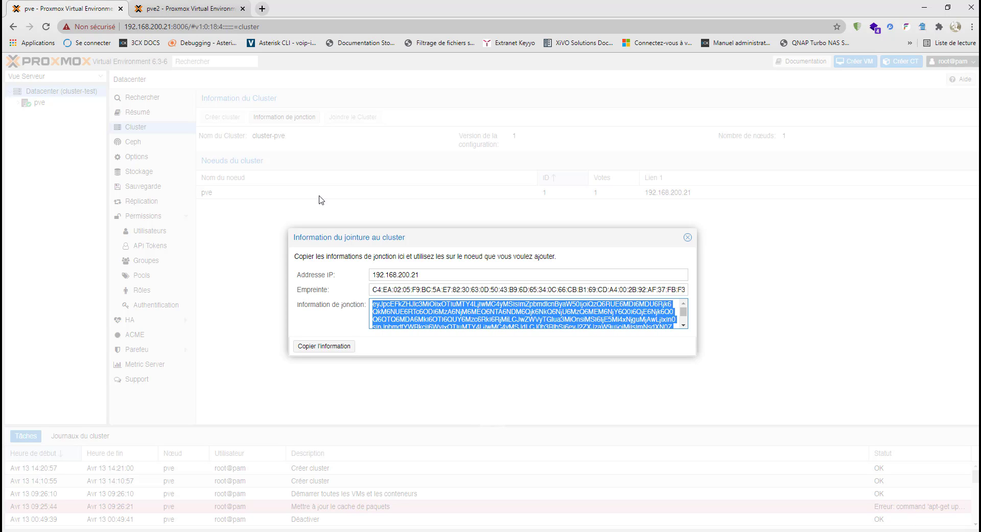
- Switch to the pve2 web interface, start joining a cluster and paste the encoded join information with assisted join enabled
left_click(178, 11)
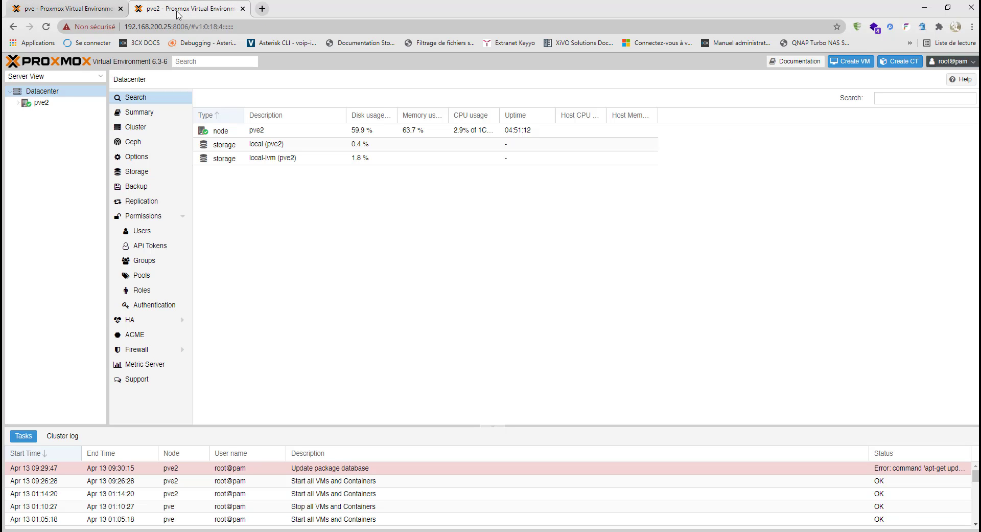
left_click(47, 94)
left_click(136, 127)
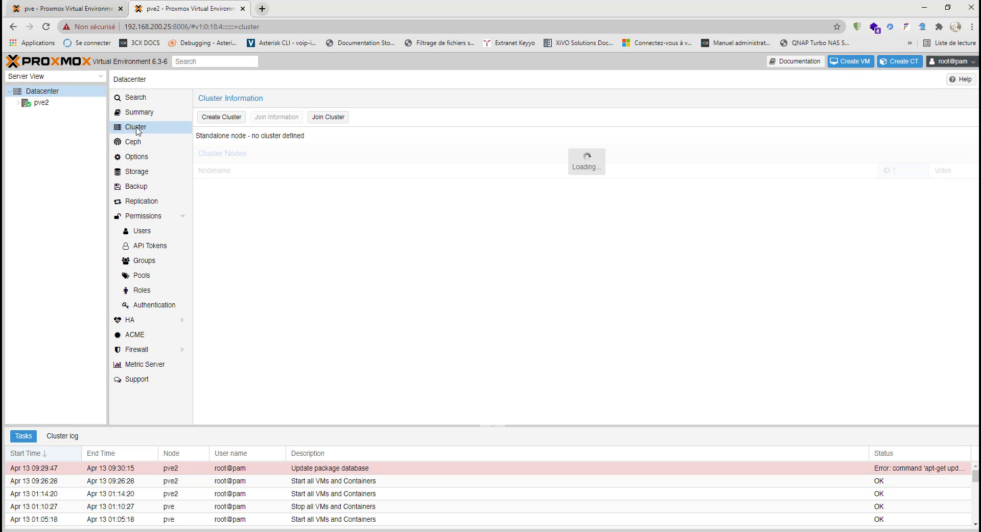
left_click(336, 121)
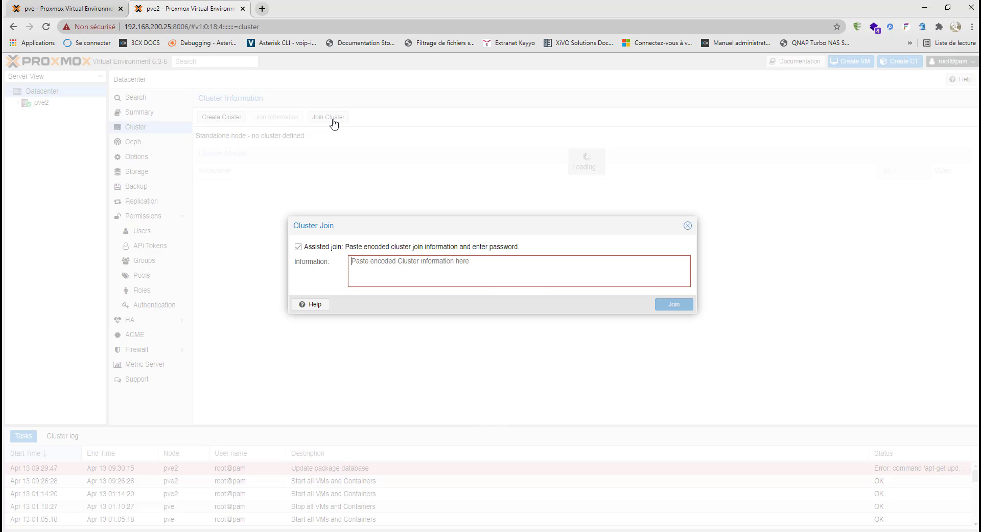
left_click(382, 263)
key("ctrl+v")
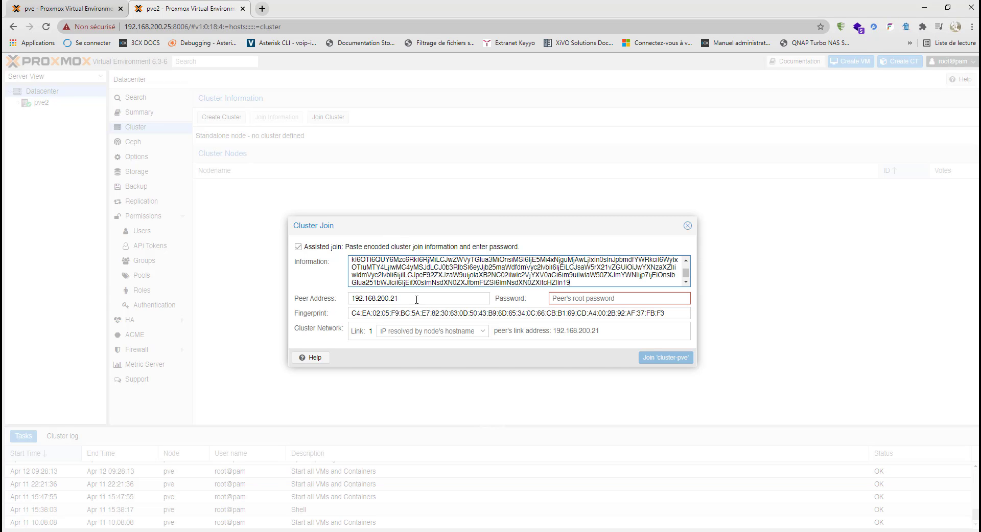
- Compare the peer address and fingerprint in pve2's join form with the join information shown on pve
double_click(417, 298)
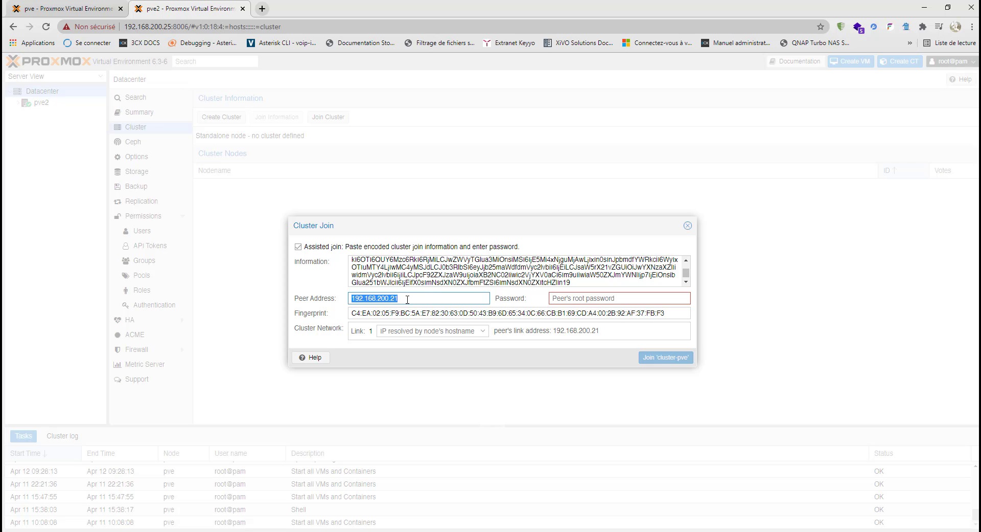
left_click_drag(676, 313, 318, 314)
left_click(112, 13)
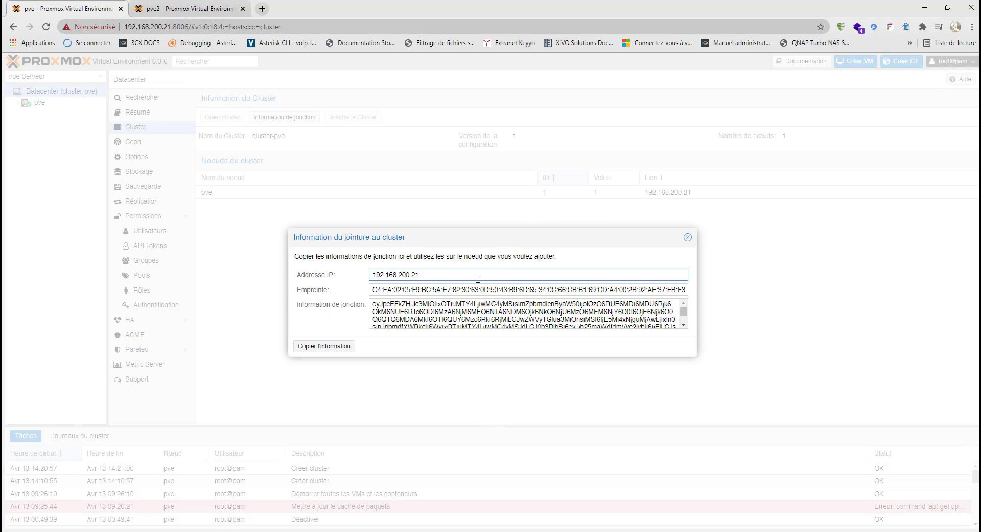
left_click_drag(674, 291, 370, 290)
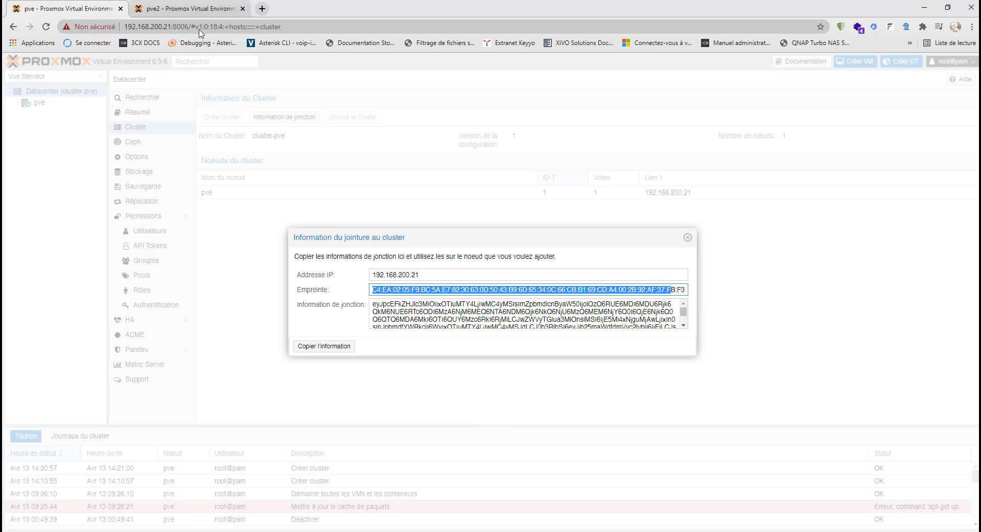
left_click(188, 13)
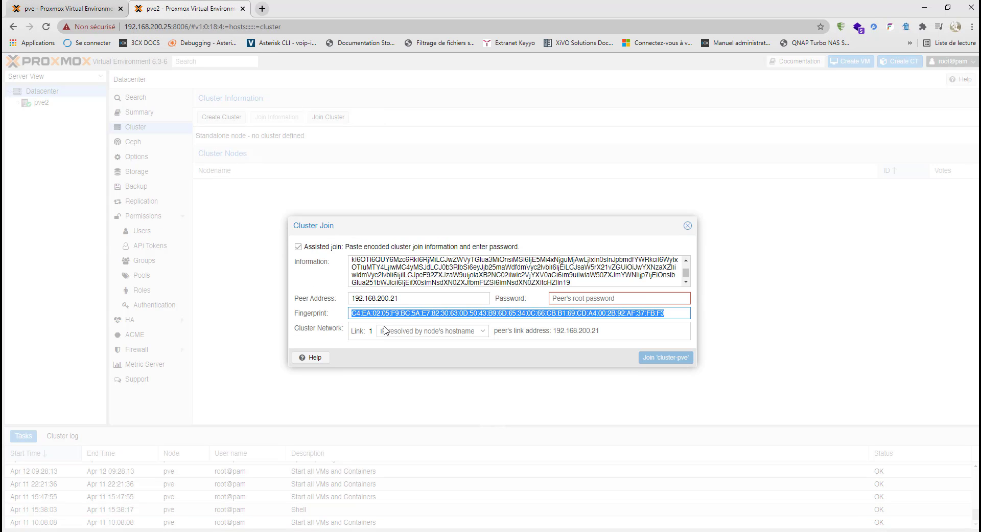
- Set cluster network link 1 to 192.168.200.25, enter the peer's root password and join pve2 to cluster-pve
left_click(484, 332)
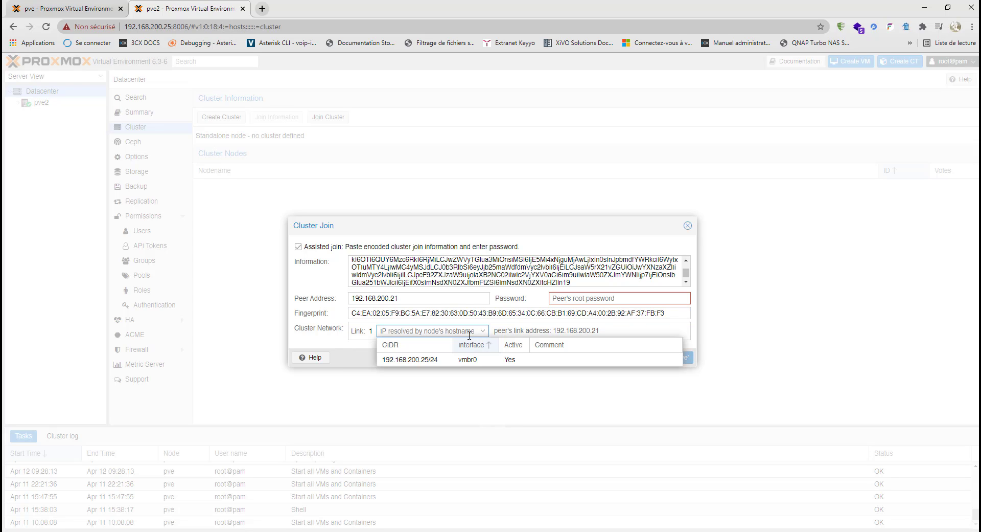
left_click(412, 360)
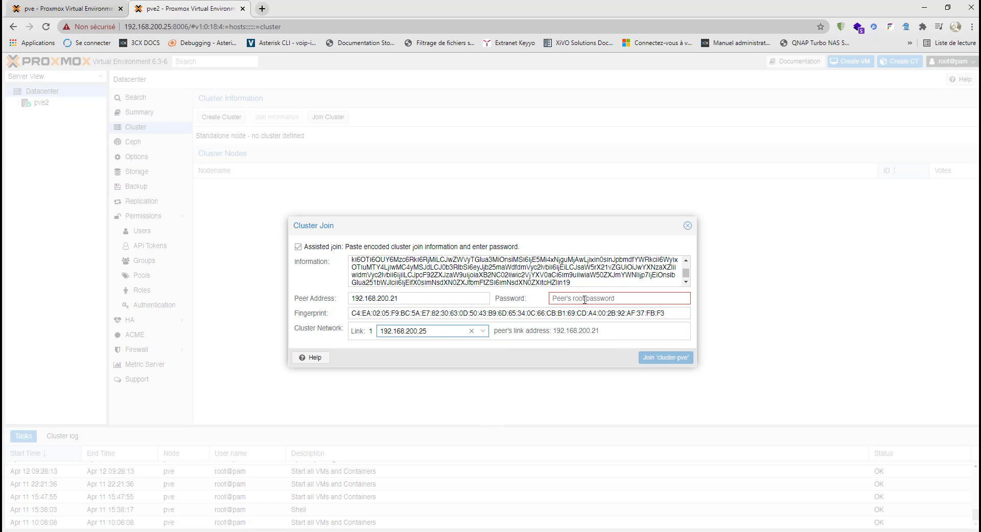
left_click(584, 299)
type("••")
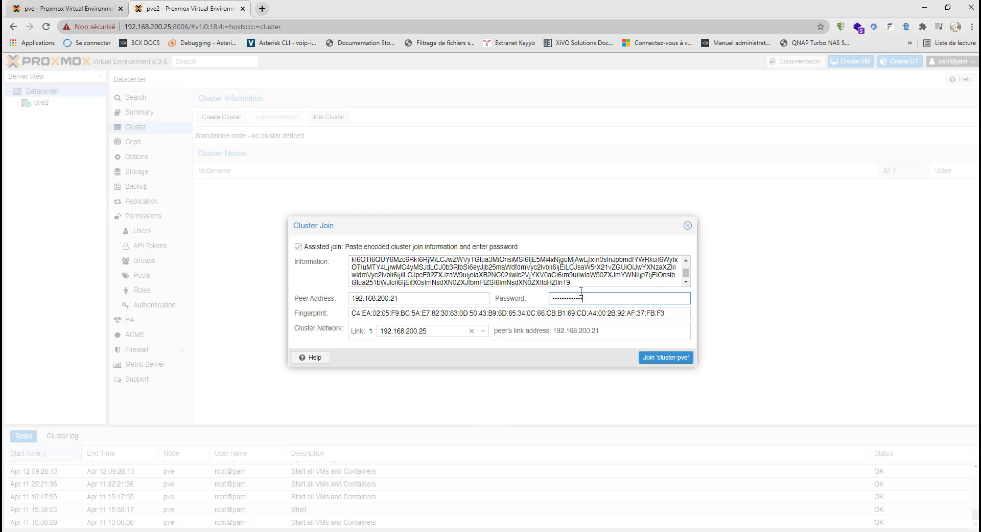
left_click(666, 357)
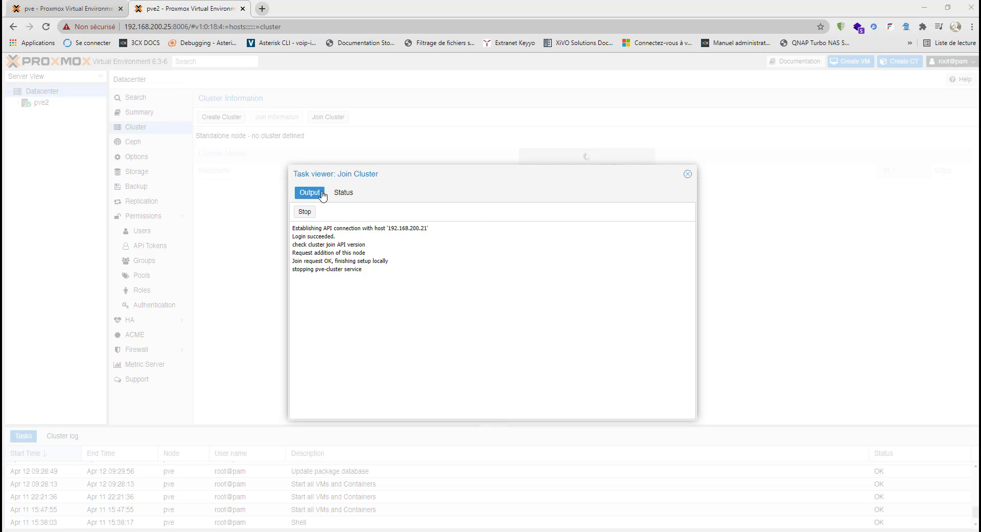
- Check the join task's status, close its viewer and view the cluster's node list on pve
left_click(342, 193)
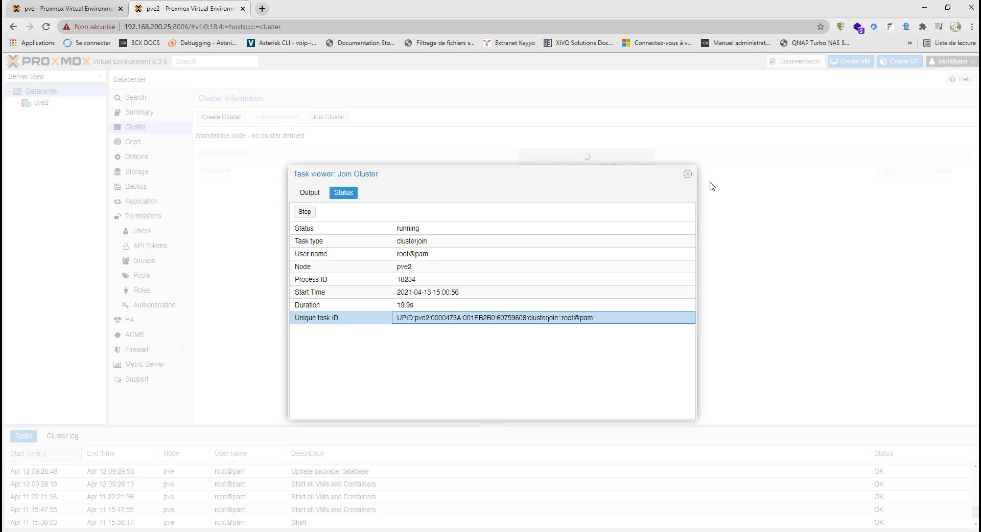
left_click(687, 174)
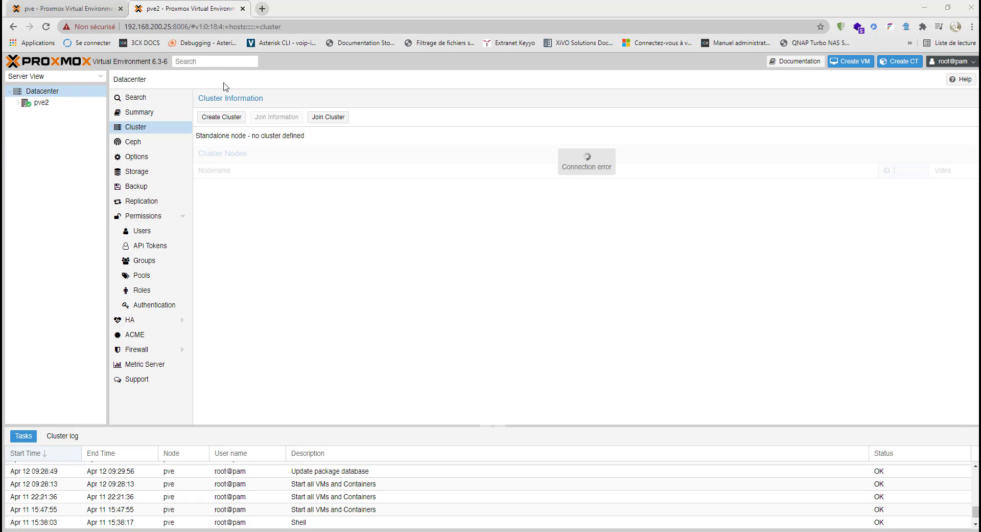
left_click(66, 11)
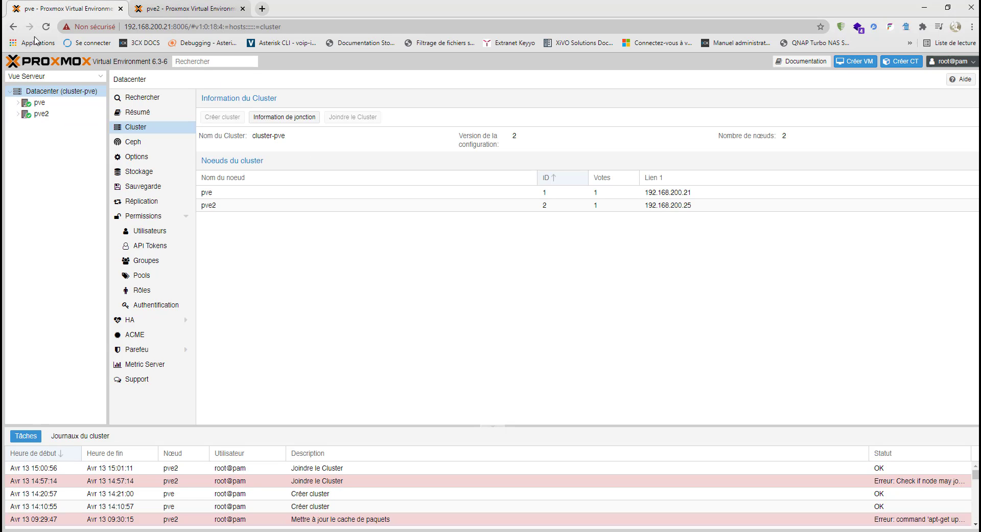
- Examine the hosts file entries of the pve2 node from the pve web interface
left_click(42, 114)
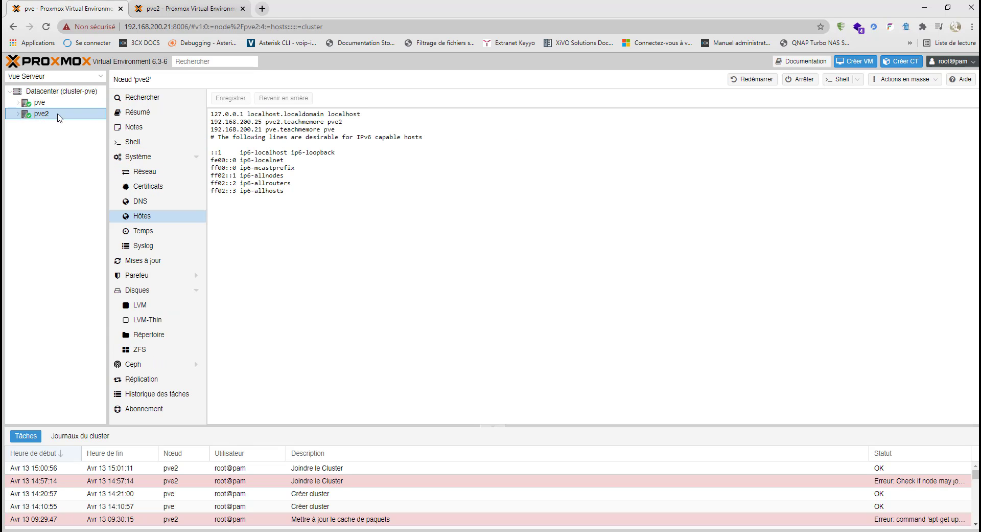
left_click(263, 121)
left_click(266, 129)
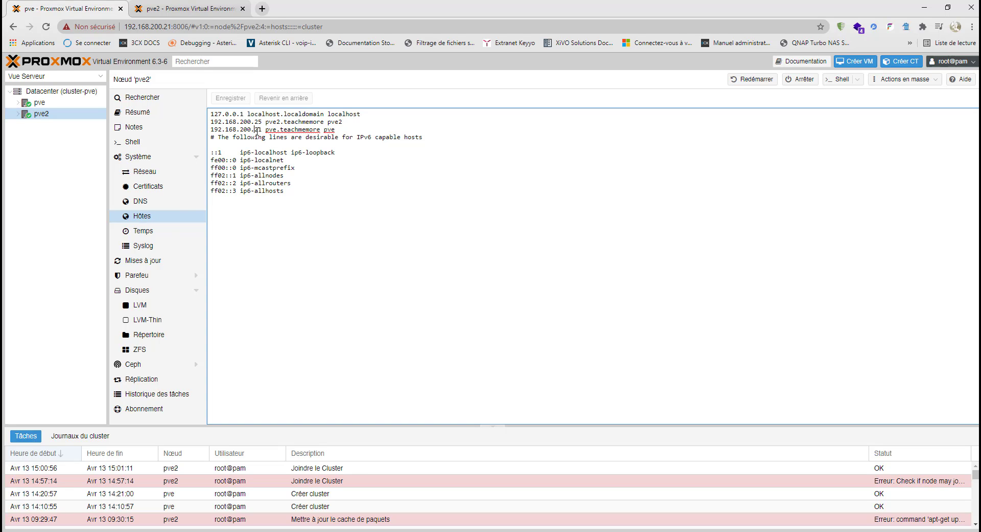
- Review the DNS servers, certificates, network interfaces, system services and disks of the pve2 node
left_click(140, 202)
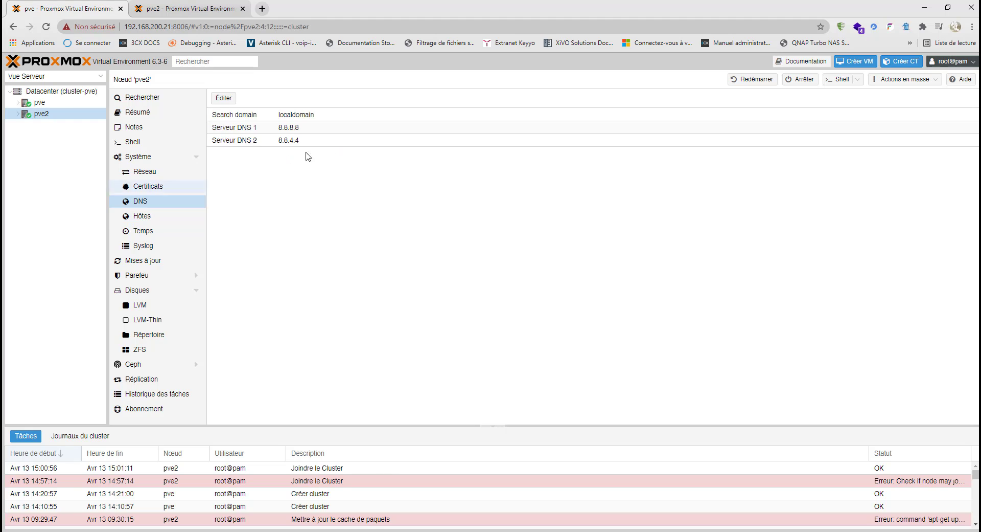
left_click(150, 188)
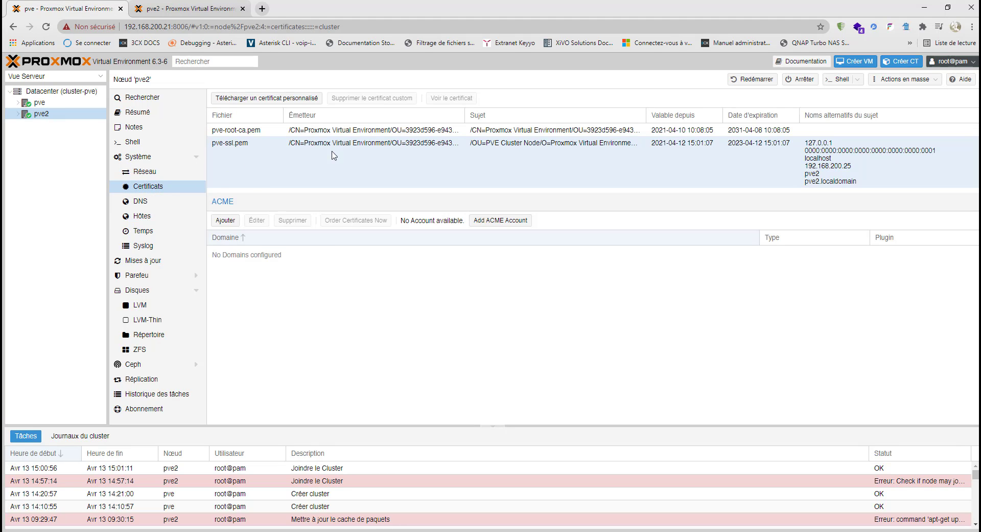
left_click(168, 173)
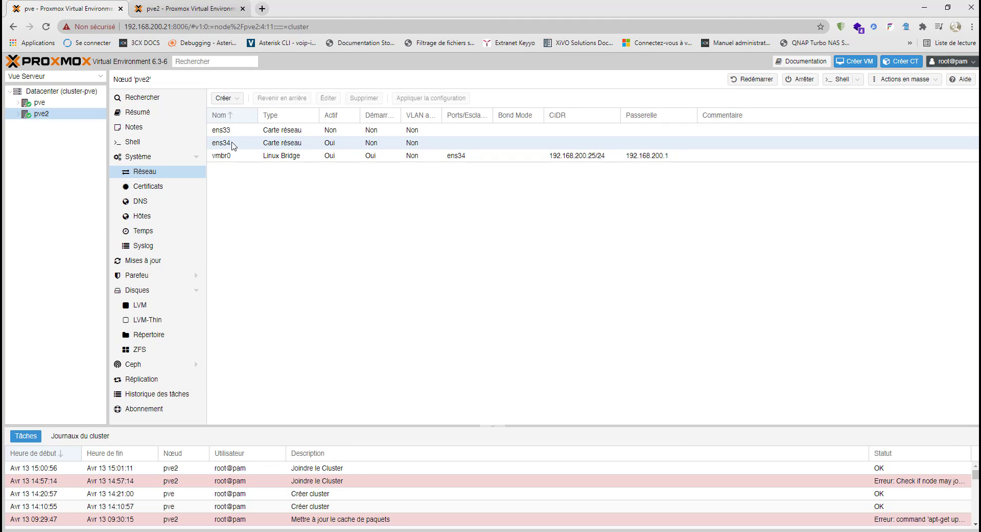
left_click(139, 157)
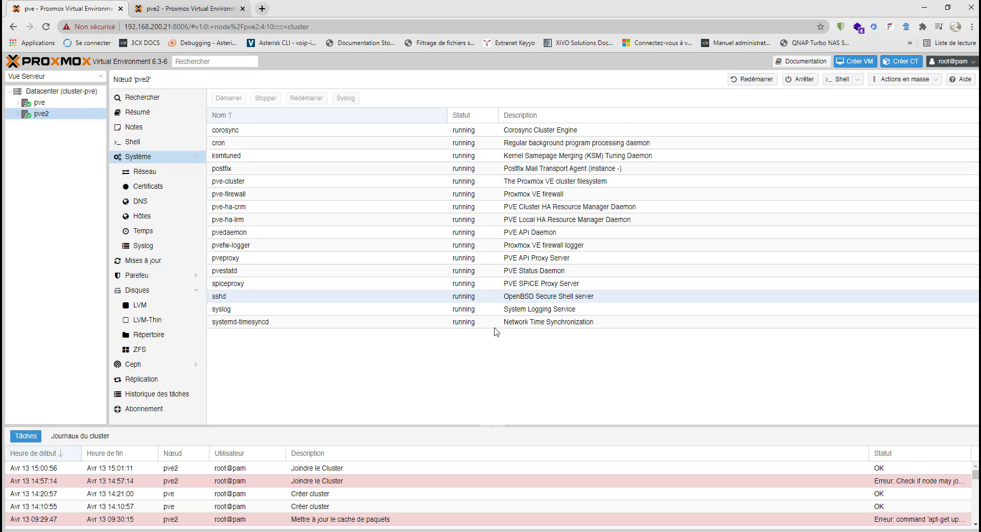
left_click(140, 292)
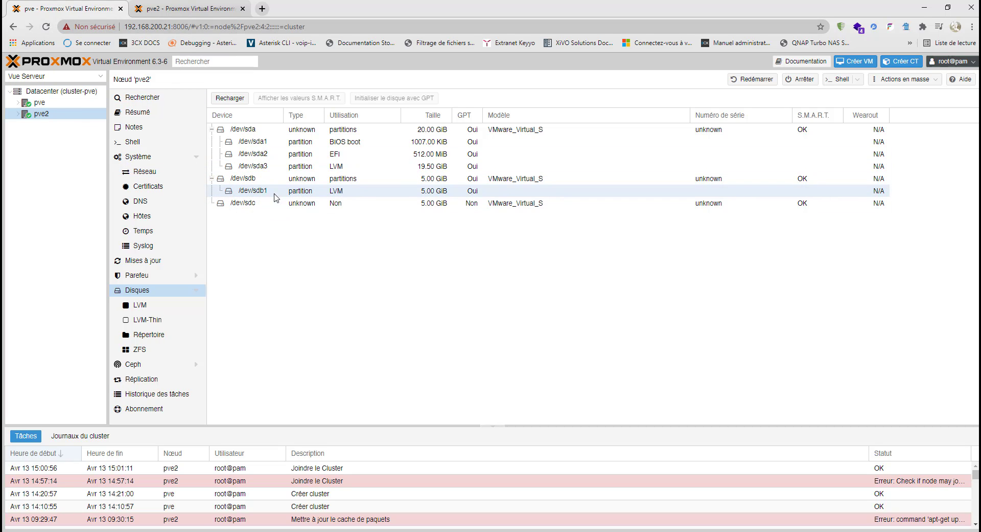
- Review the disks, system services and network interfaces of the pve node, including the interface types that can be created
left_click(39, 103)
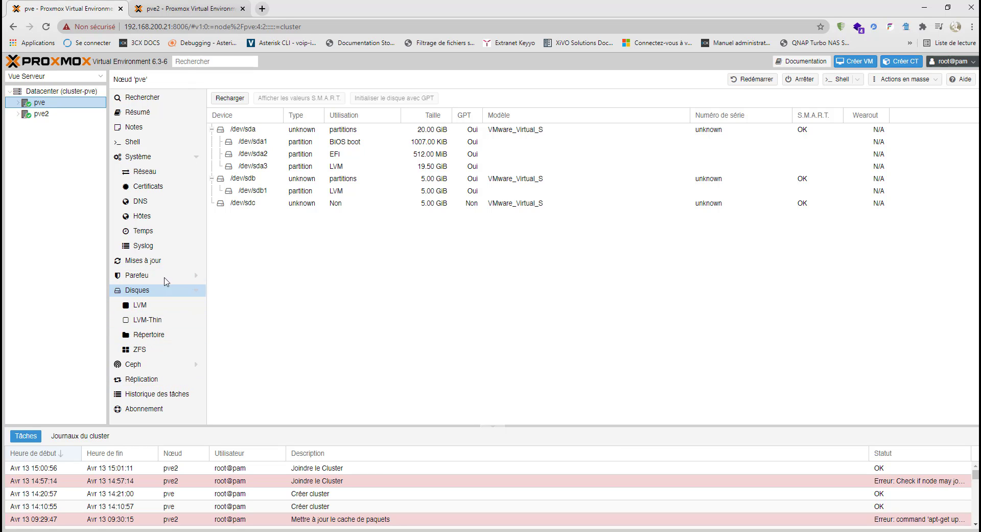
left_click(139, 161)
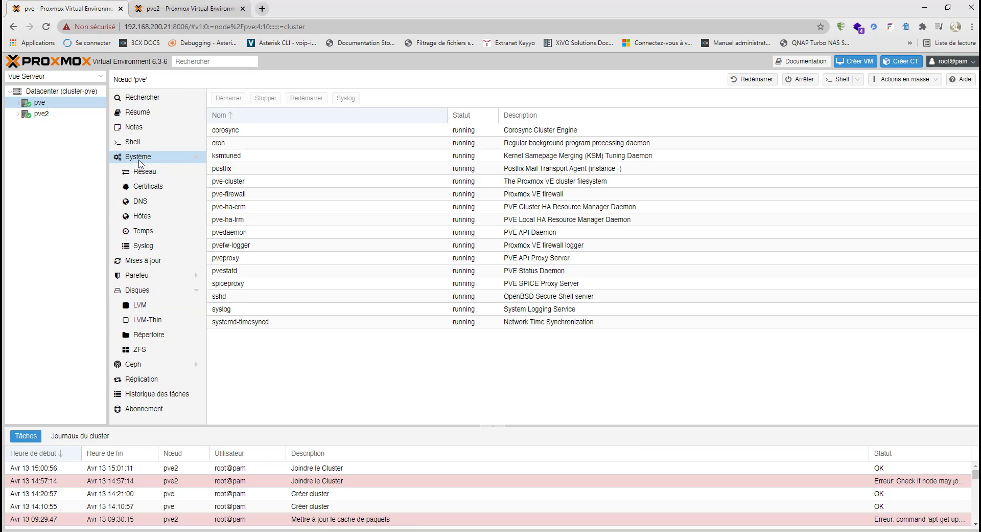
left_click(148, 175)
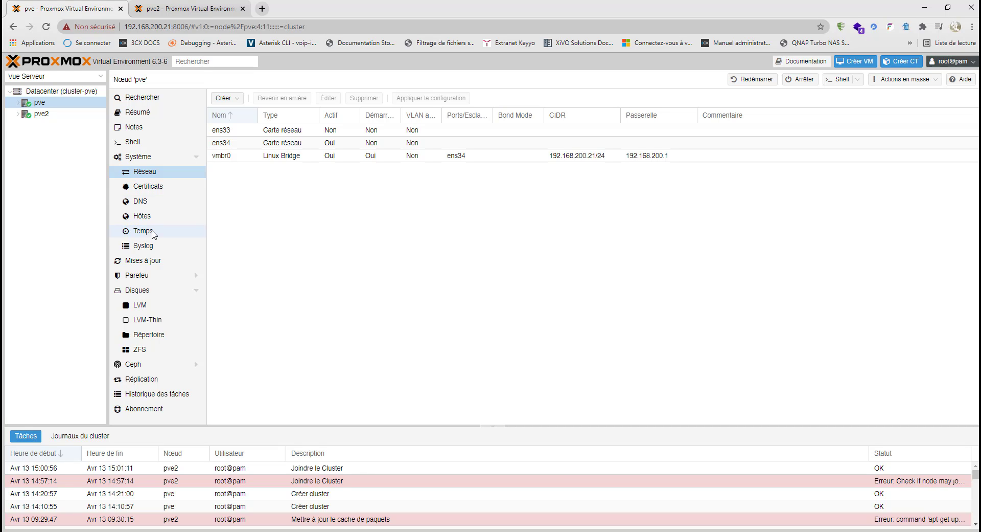
left_click(238, 100)
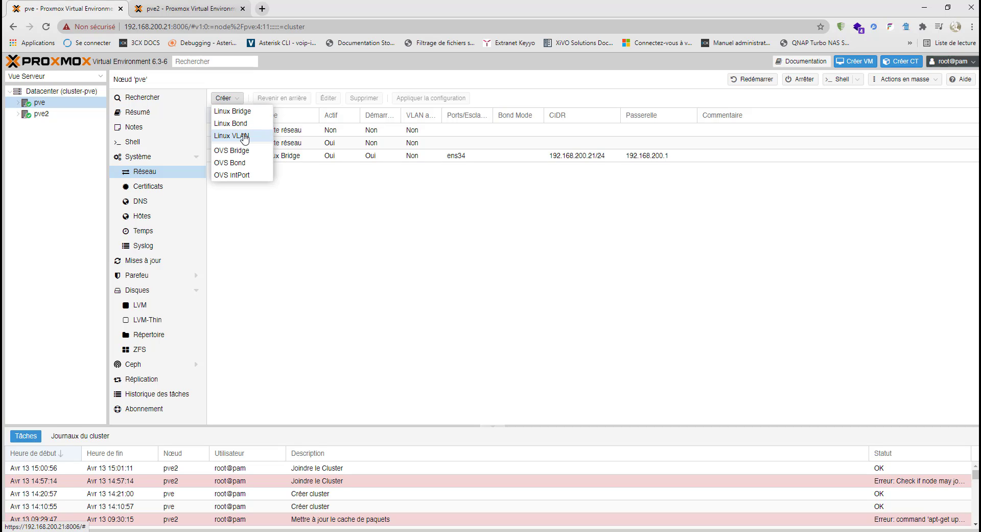
left_click(245, 198)
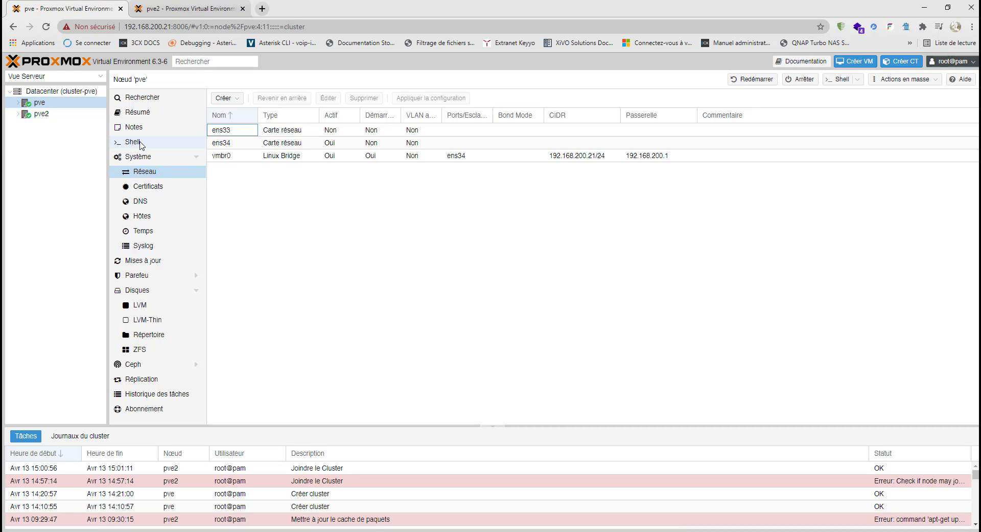
- Reload the pve2 web interface and continue past the browser's certificate warning to 192.168.200.25
left_click(173, 11)
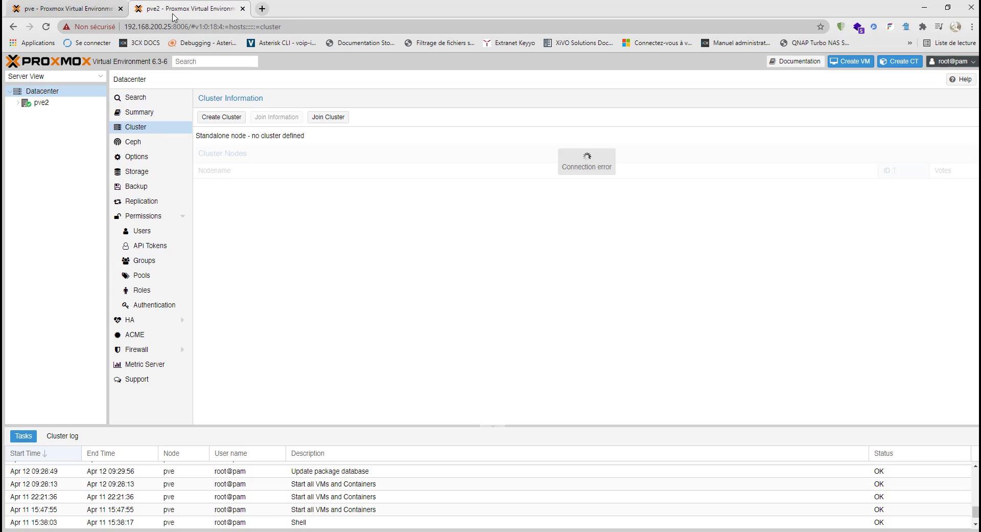
left_click(46, 27)
left_click(397, 351)
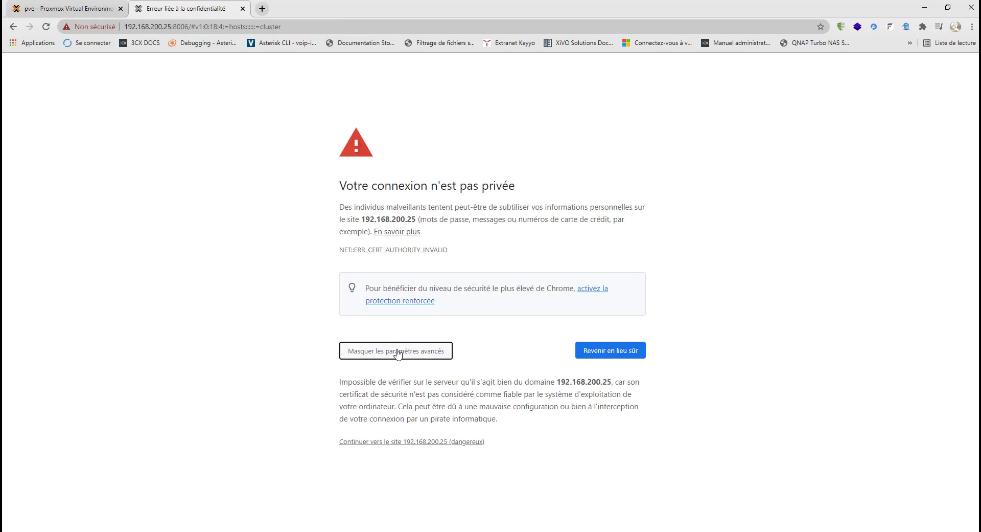
left_click(409, 443)
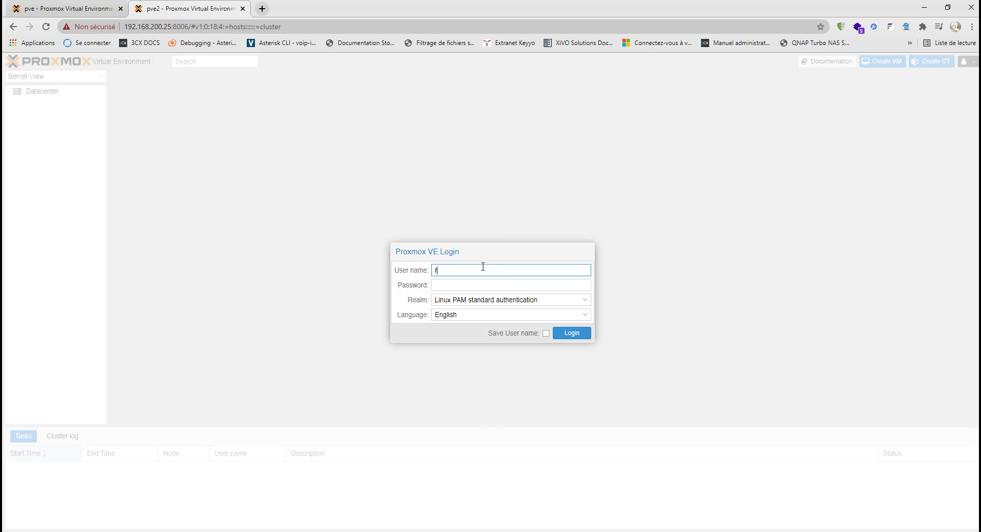
- Log in to the pve2 web interface as root with the account password and dismiss the subscription notice
left_click(468, 281)
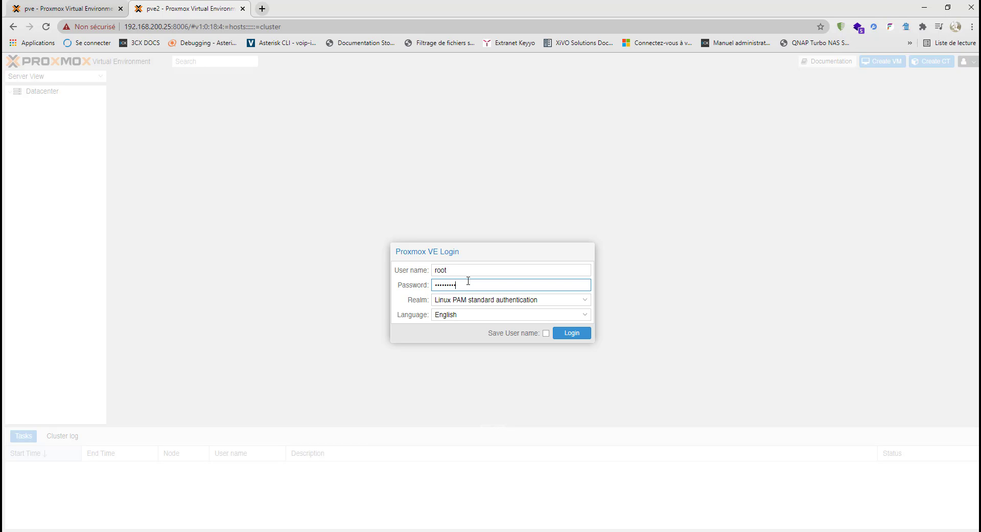
key("Return")
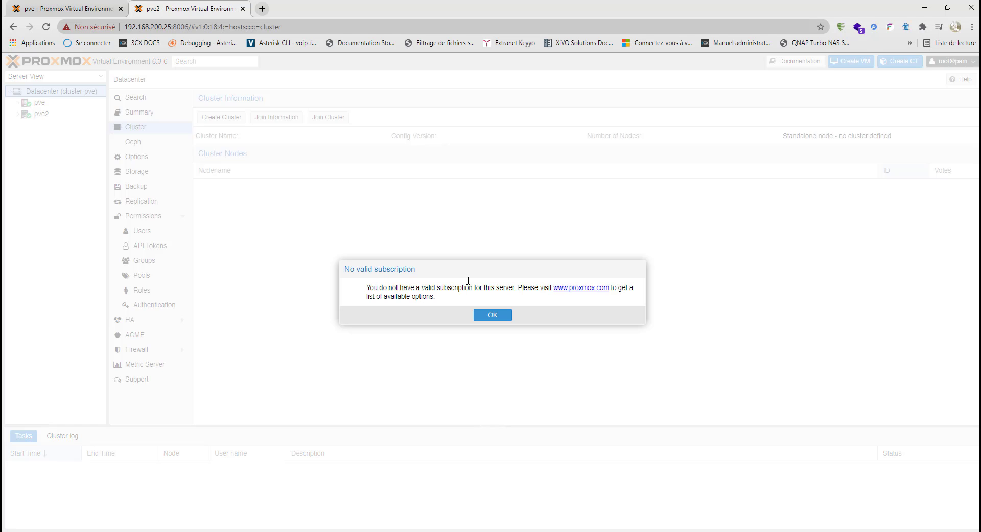
left_click(498, 314)
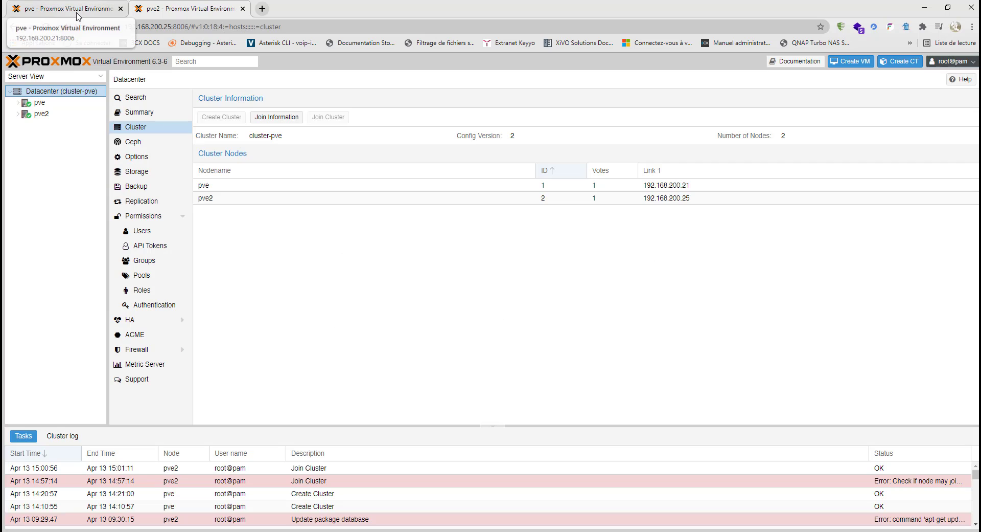
- Open the pve node from the pve2 web interface and compare its cluster view with the pve web interface
left_click(40, 103)
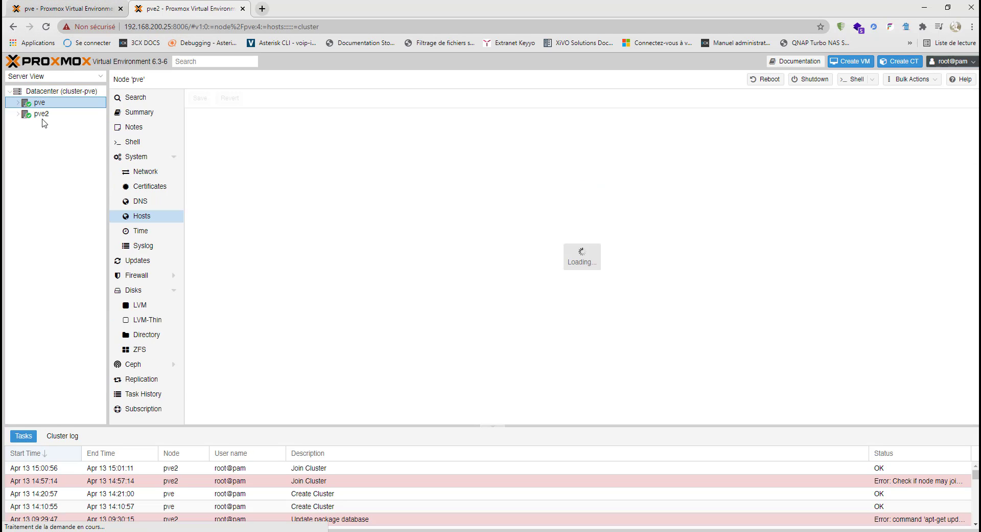
left_click(65, 9)
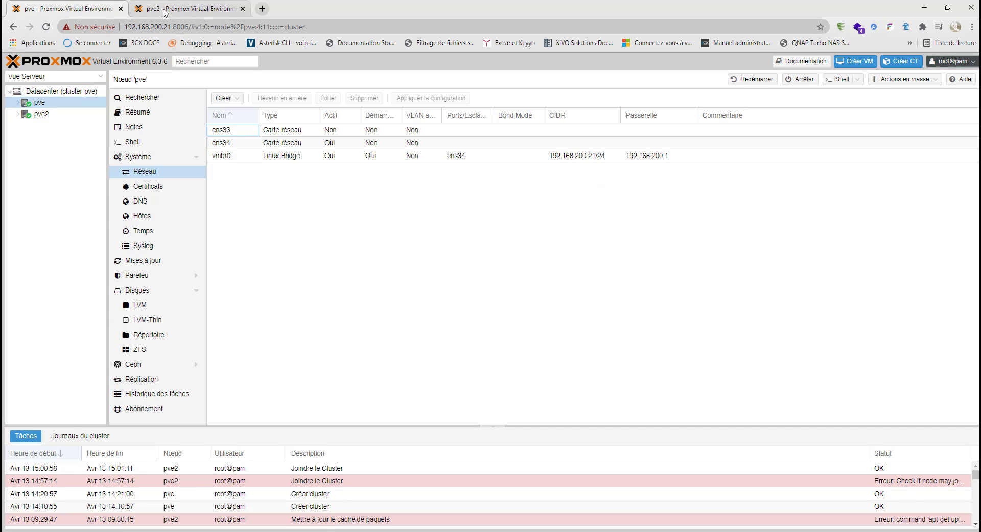
left_click(161, 9)
left_click(85, 8)
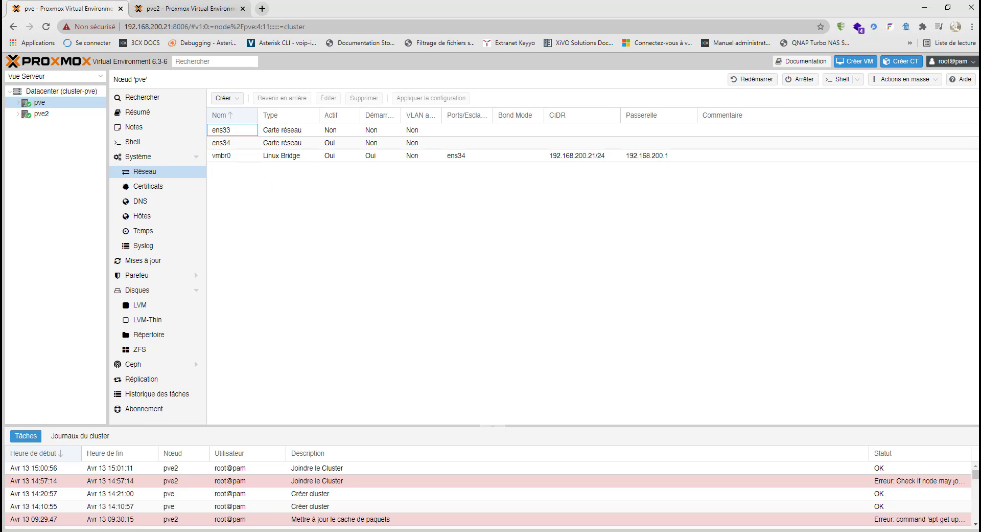